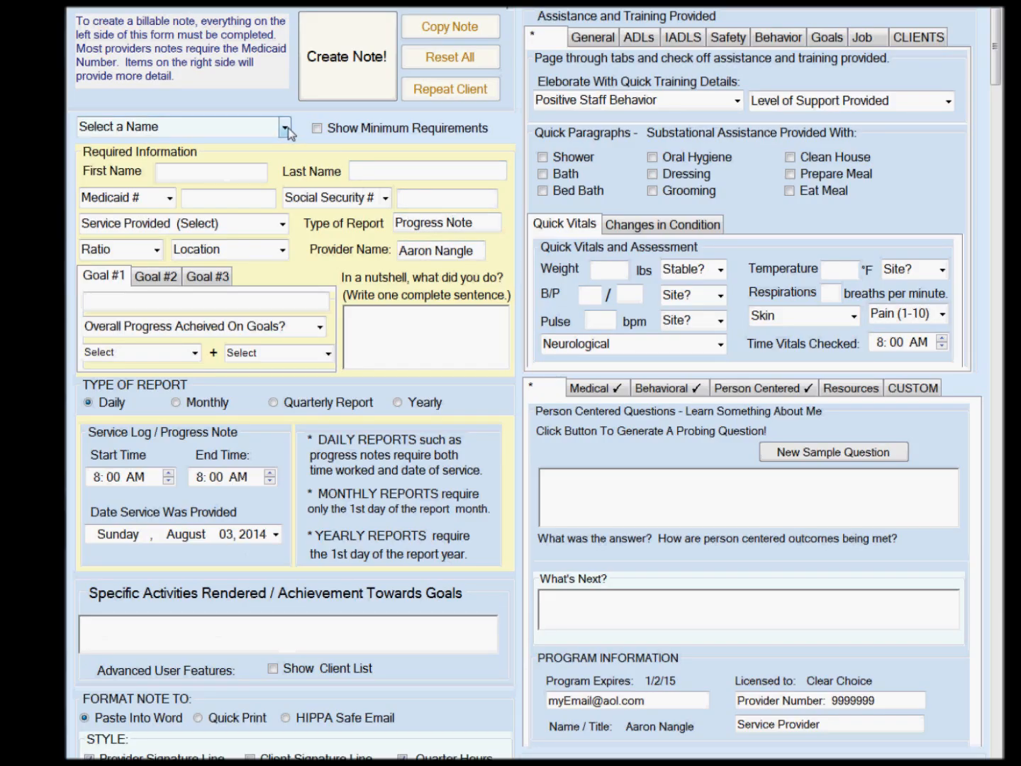
Load the first client listed after *Custom Programs Only and set the service provided to Adult Companion.
left_click(287, 127)
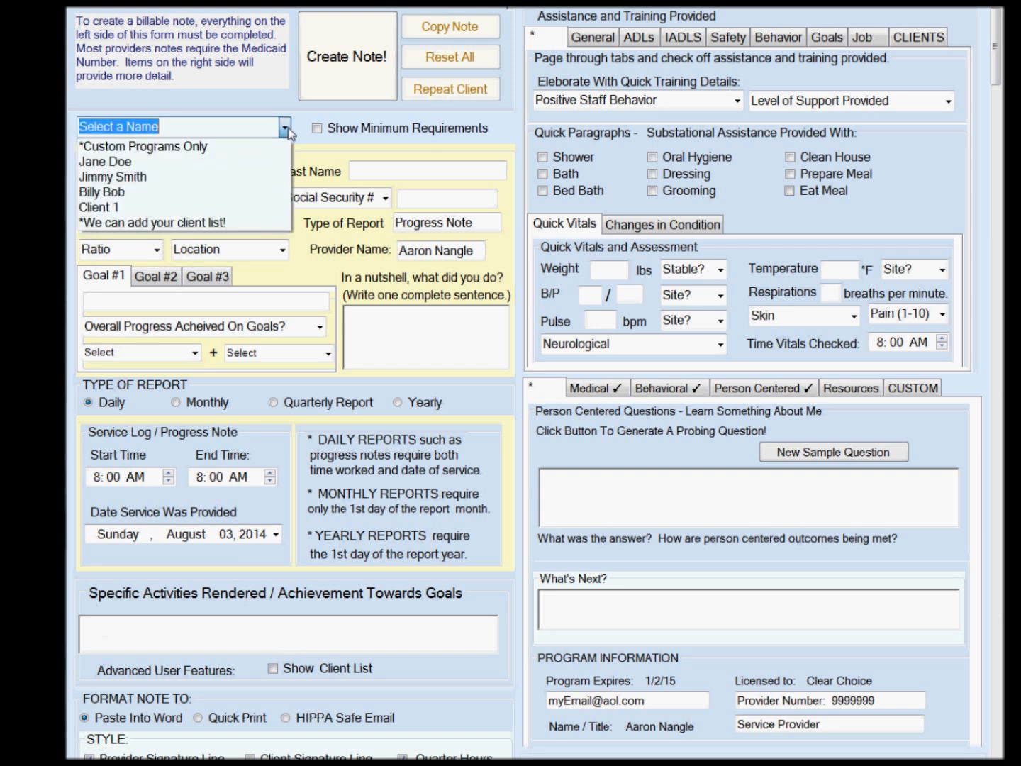
left_click(239, 166)
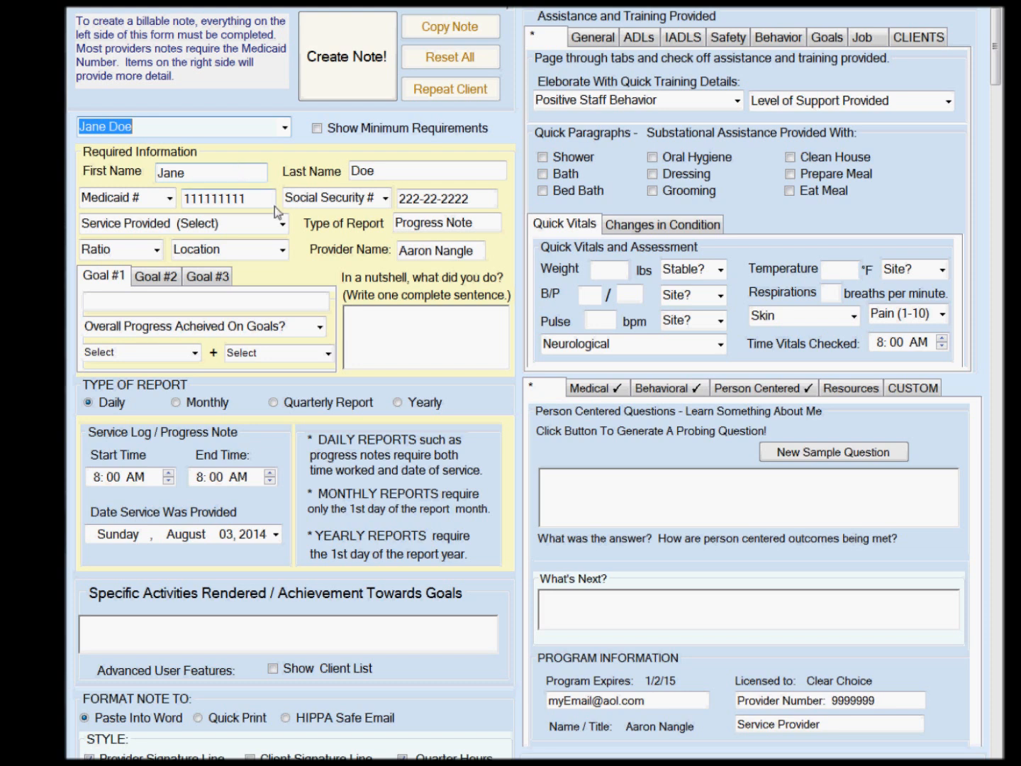
left_click(282, 224)
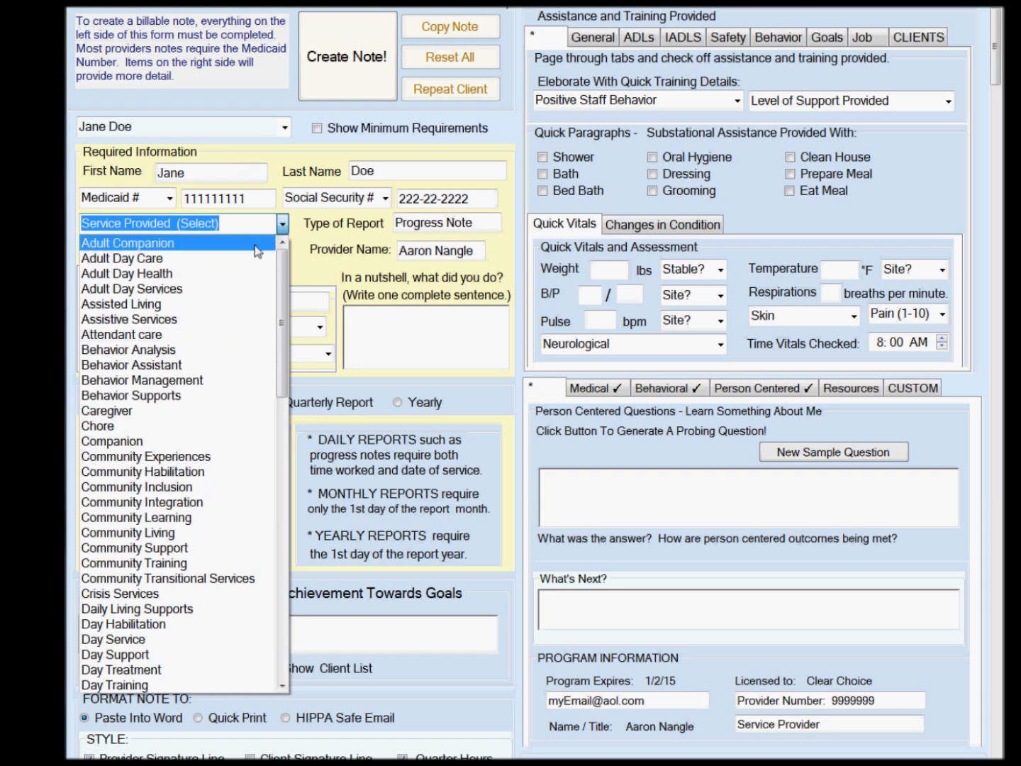
left_click(257, 243)
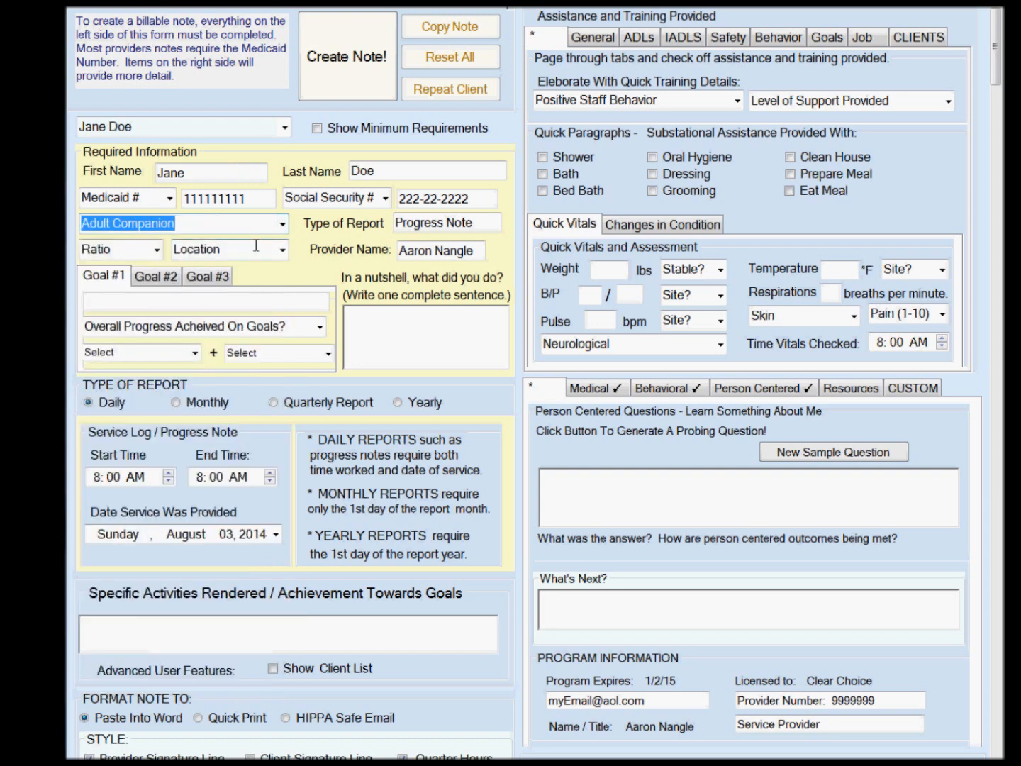
Set the service ratio to 1-1 and the location to Person's Home.
left_click(156, 251)
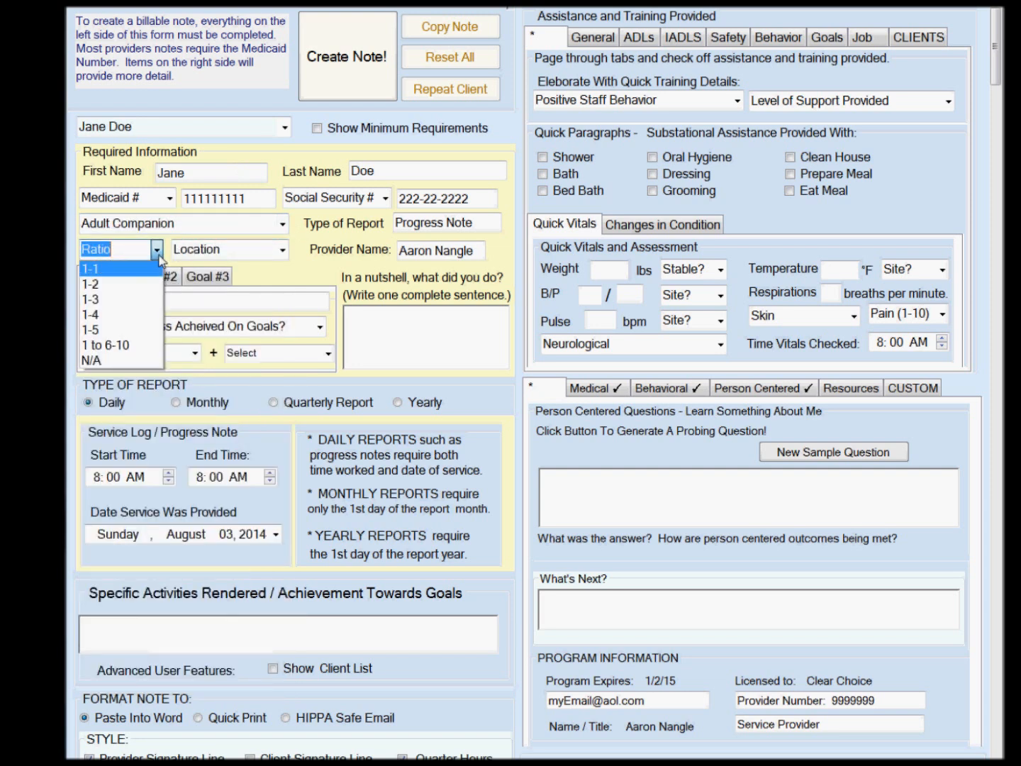
left_click(132, 269)
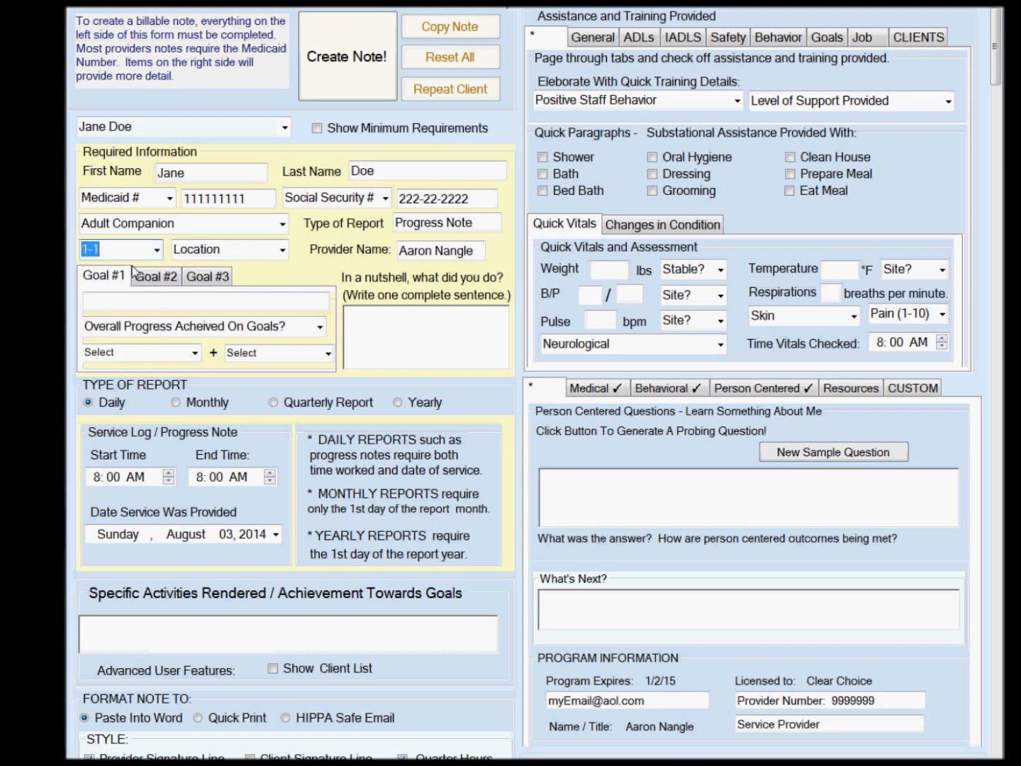
left_click(282, 250)
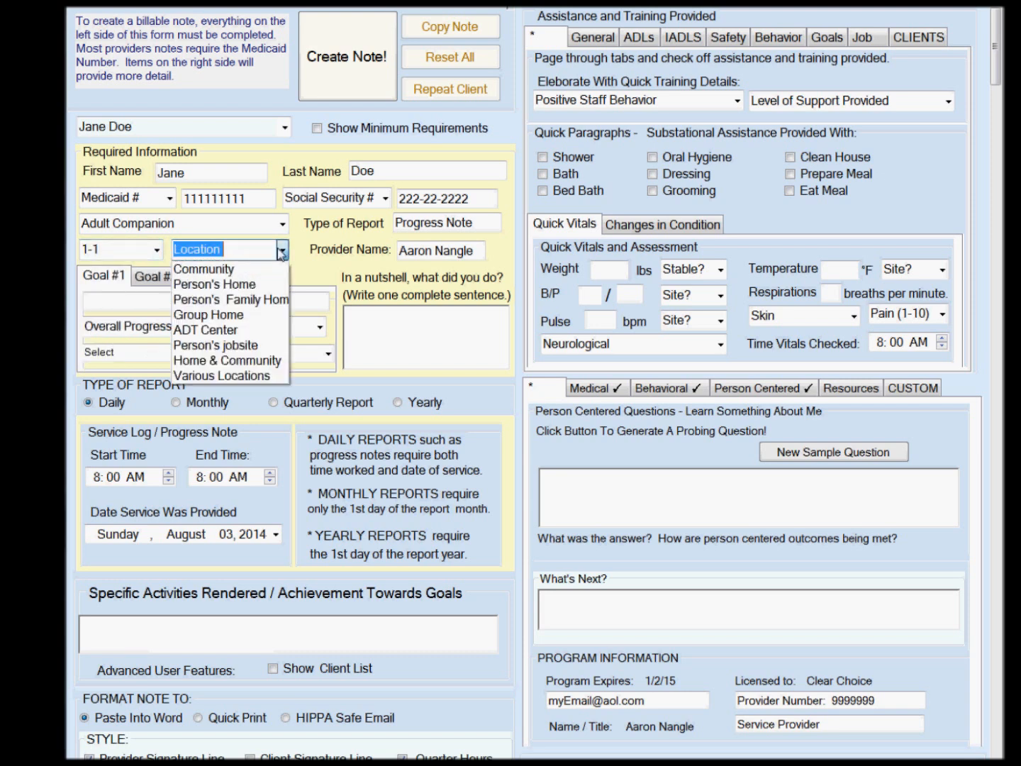
left_click(253, 282)
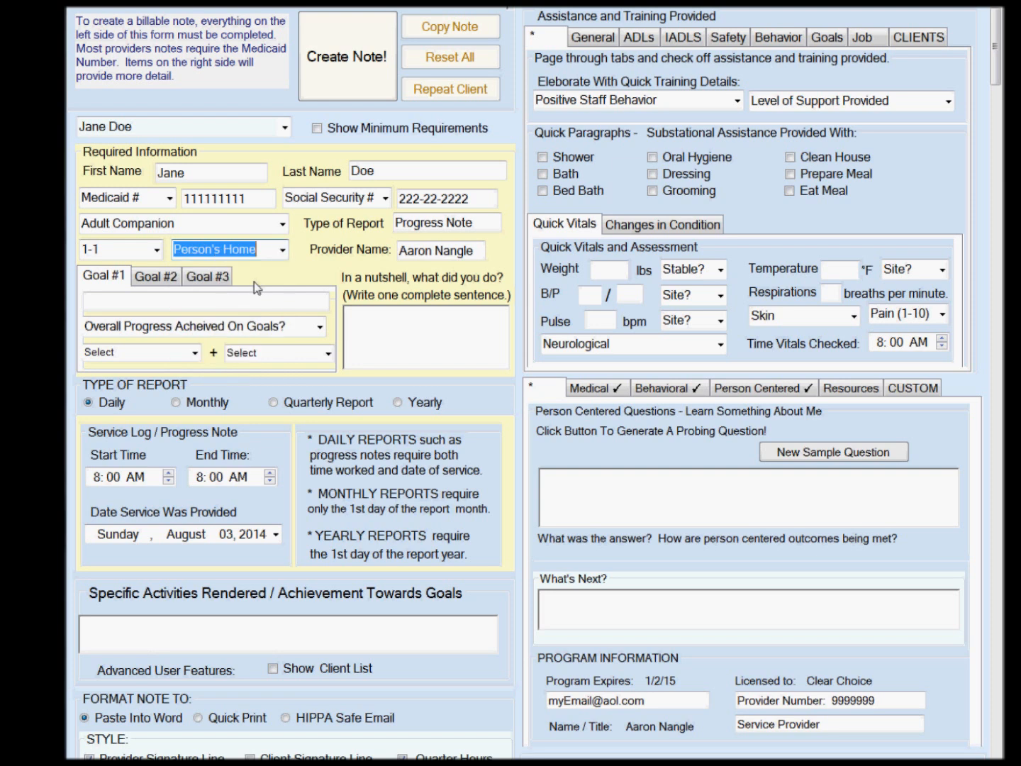
Enter "Gave Bath" as Goal #1 and set its overall progress to Making Progress on Goals.
left_click(260, 298)
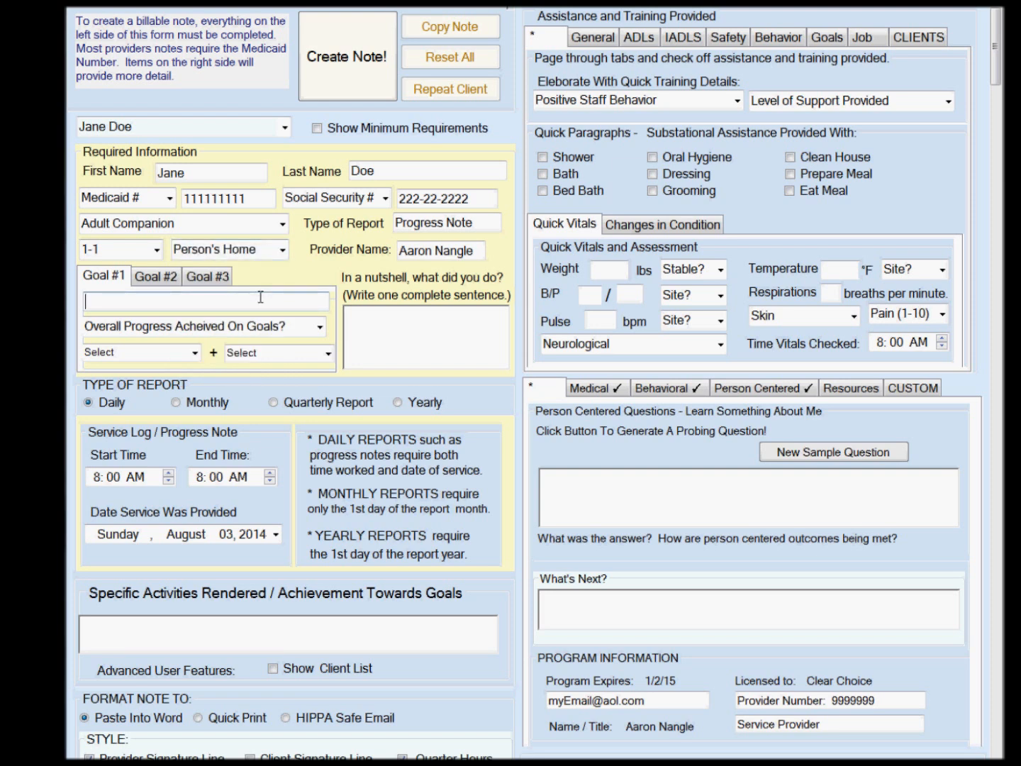
type("Gave Bath")
key("Tab")
left_click(321, 326)
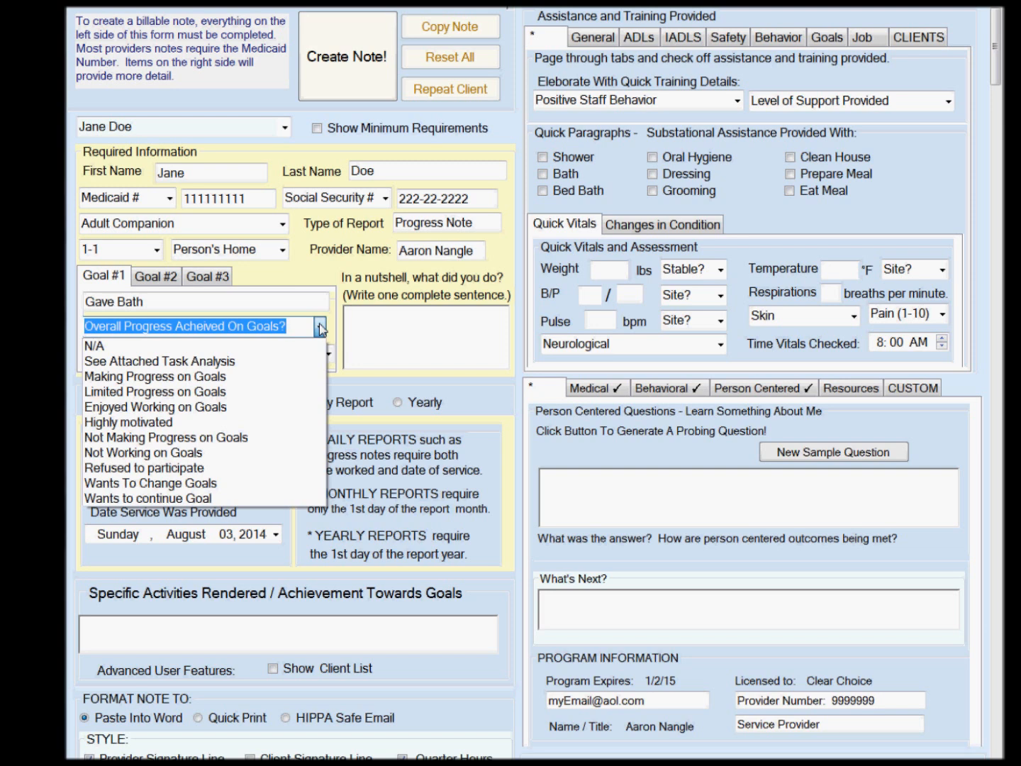
left_click(264, 376)
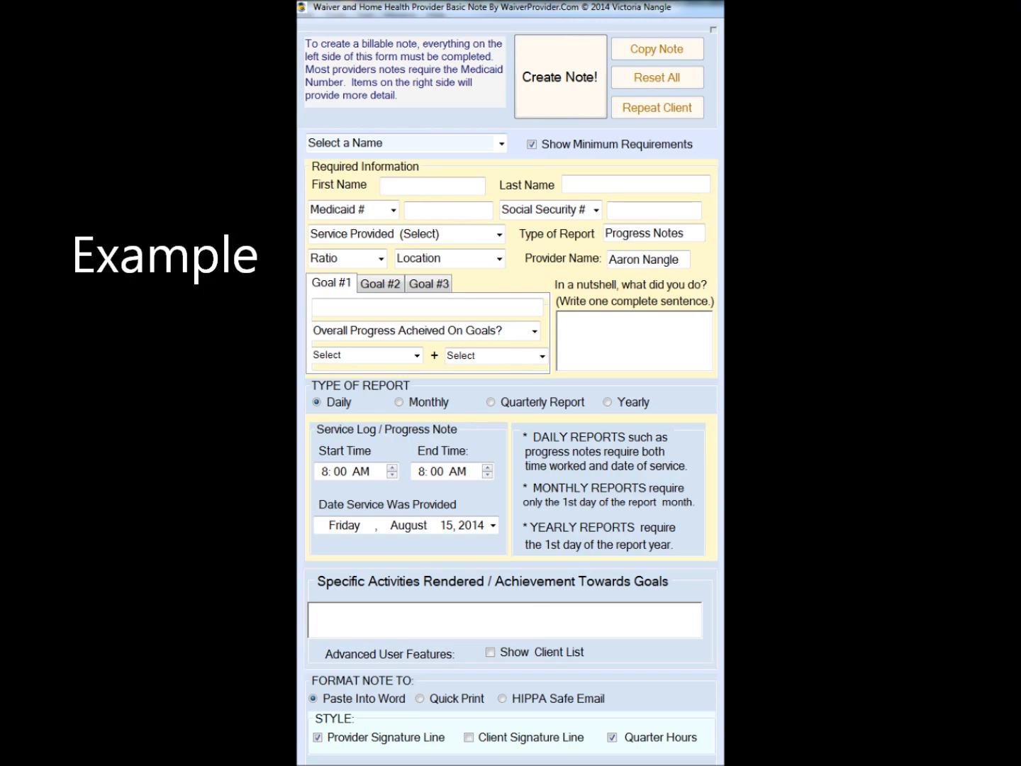
Record the support for Goal #1 as Required substantial plus verbal and physical prompts.
left_click(195, 352)
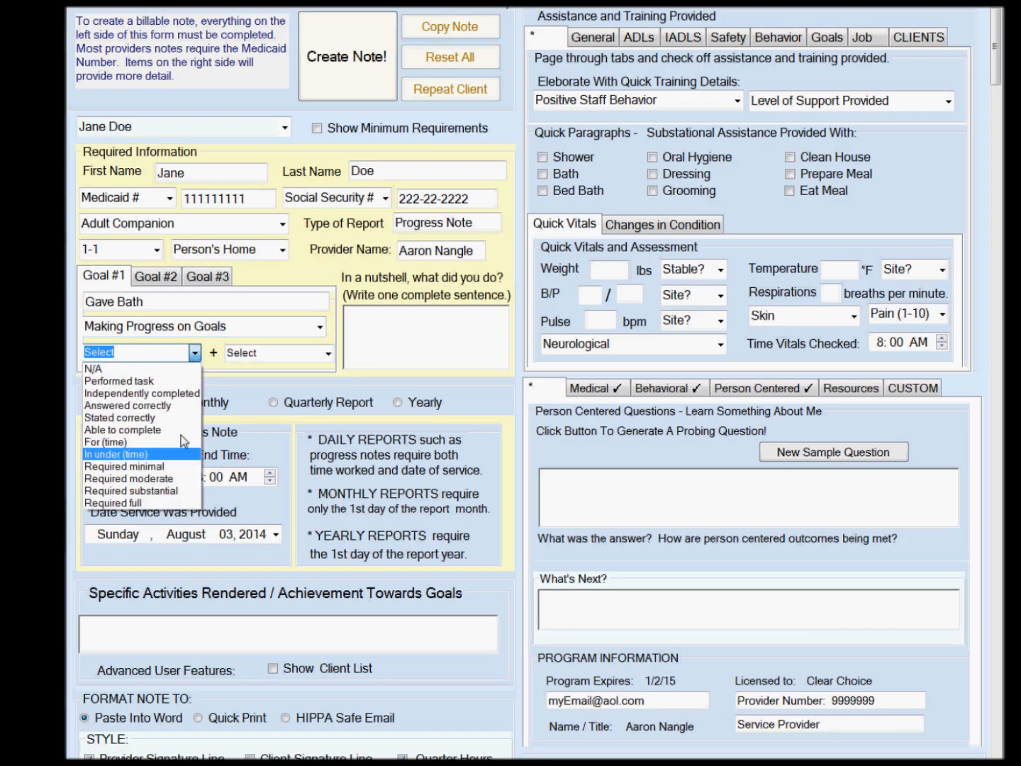
left_click(142, 490)
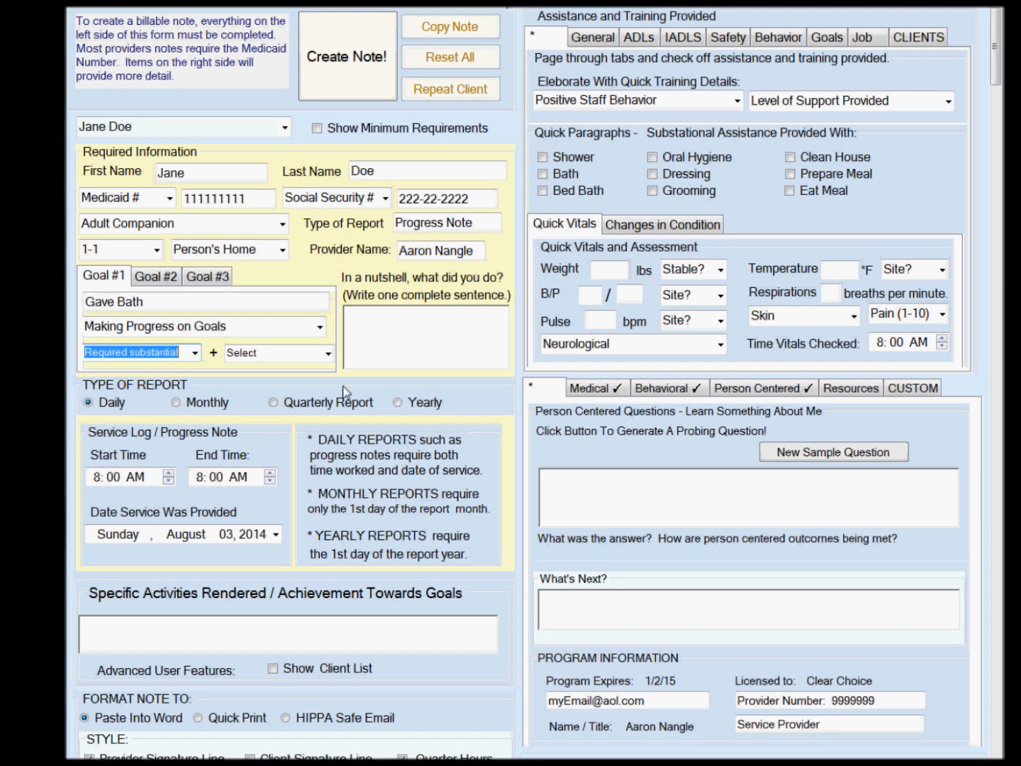
left_click(328, 353)
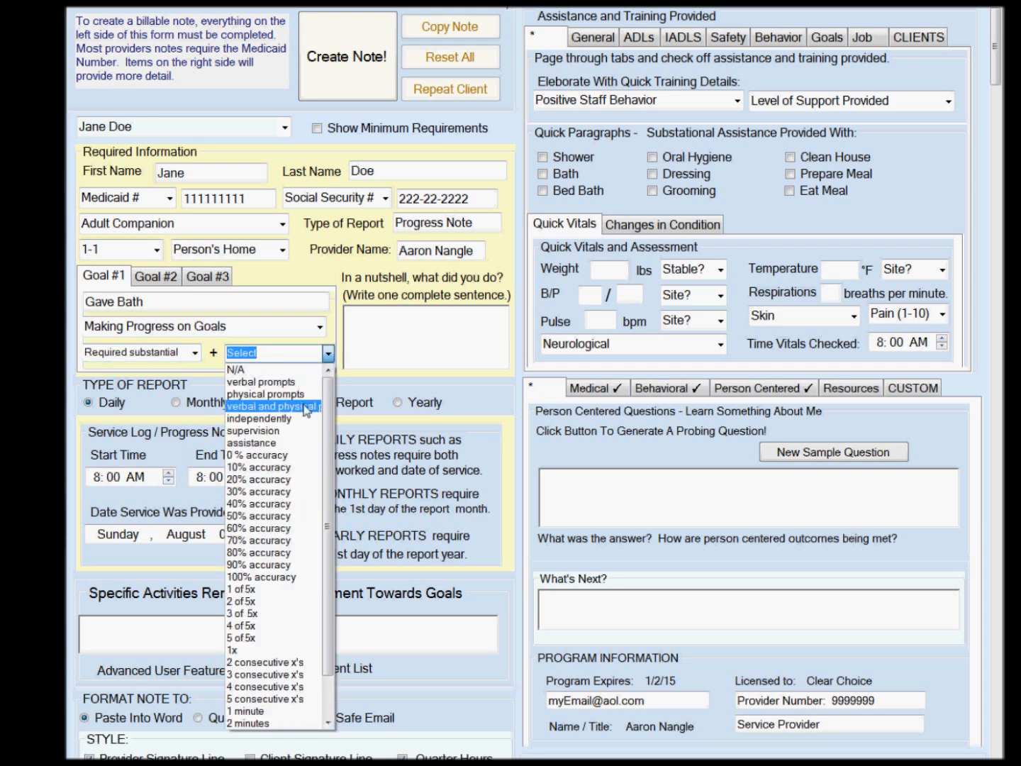
left_click(273, 406)
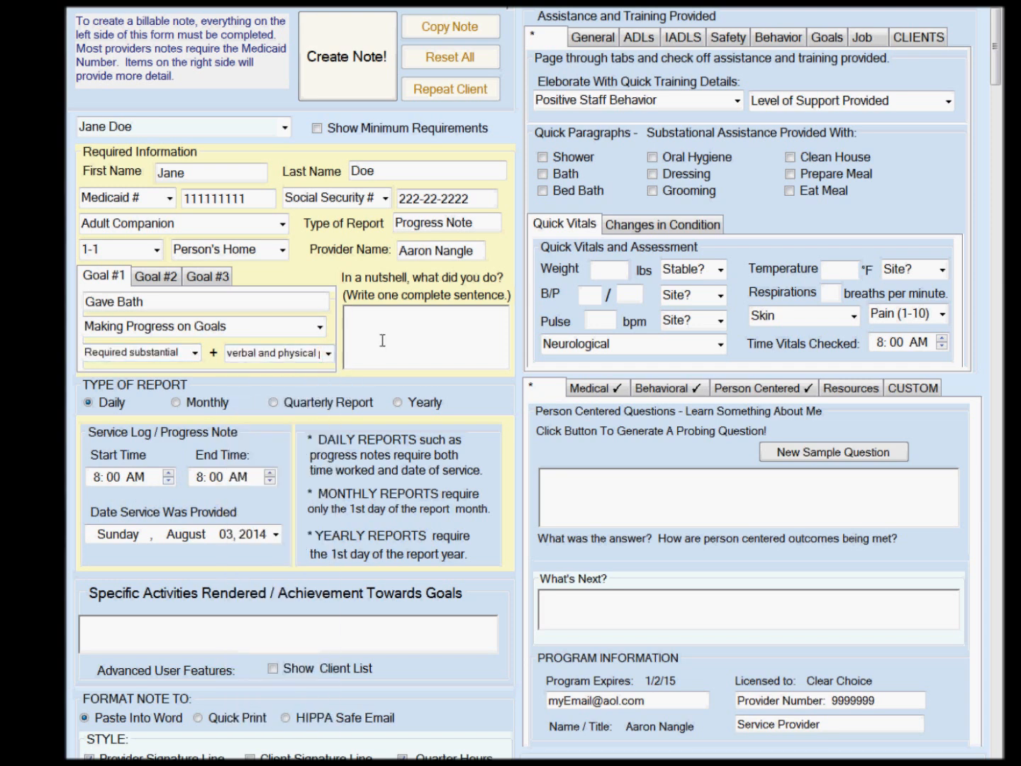
Write in the one-sentence summary that you are teaching the client to be more independent with her bath.
left_click(383, 341)
type("I am teaching Jane to be more independent with th")
key("BackSpace")
key("BackSpace")
type("her bath.")
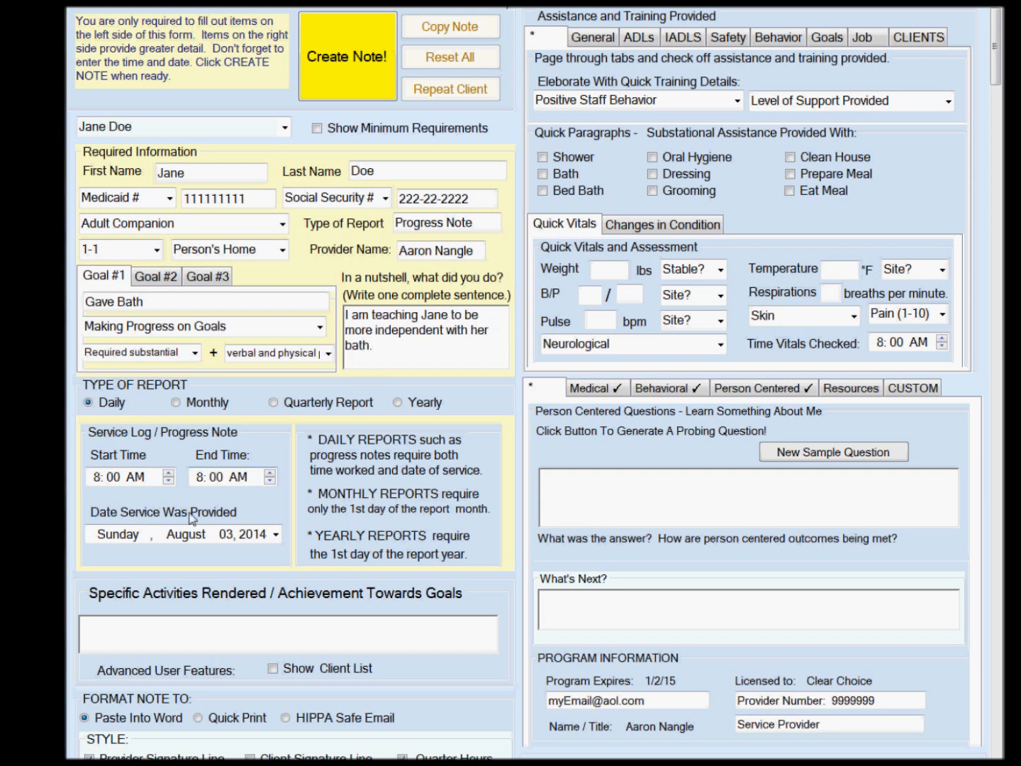
Set the service end time to 9:15 AM and the service date to Friday, August 01, 2014.
type("9")
left_click(215, 477)
type("15")
left_click(275, 534)
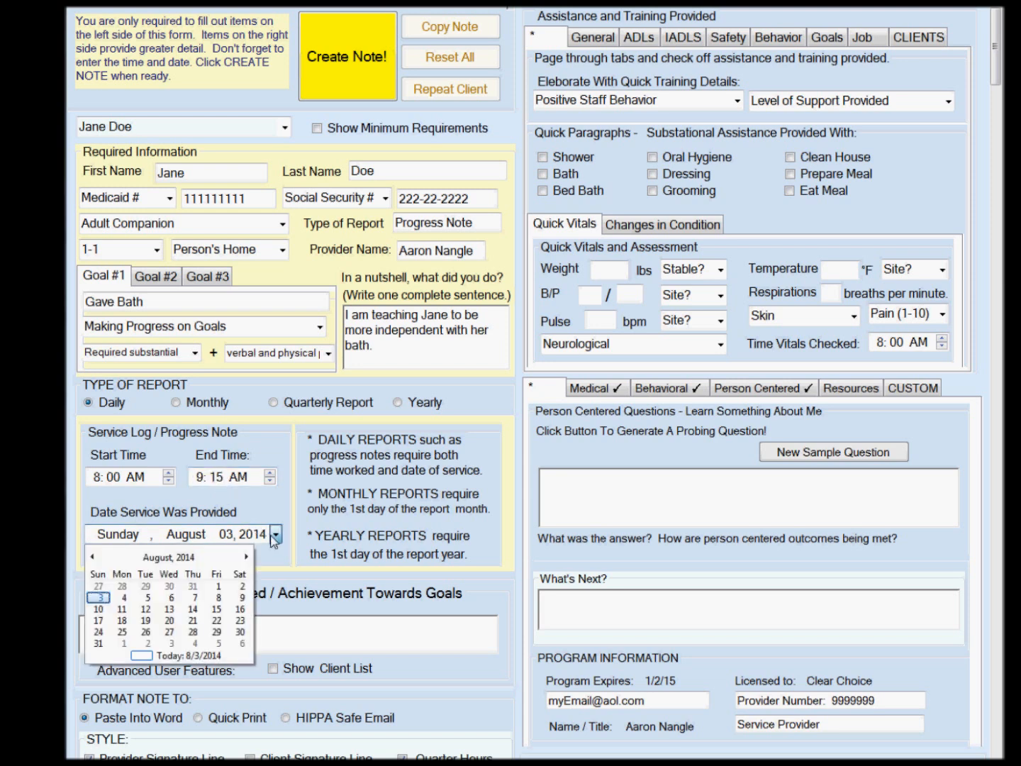
left_click(218, 586)
Describe the specific activities as having provided the client with a bath today, and include the Bath quick paragraph.
left_click(238, 641)
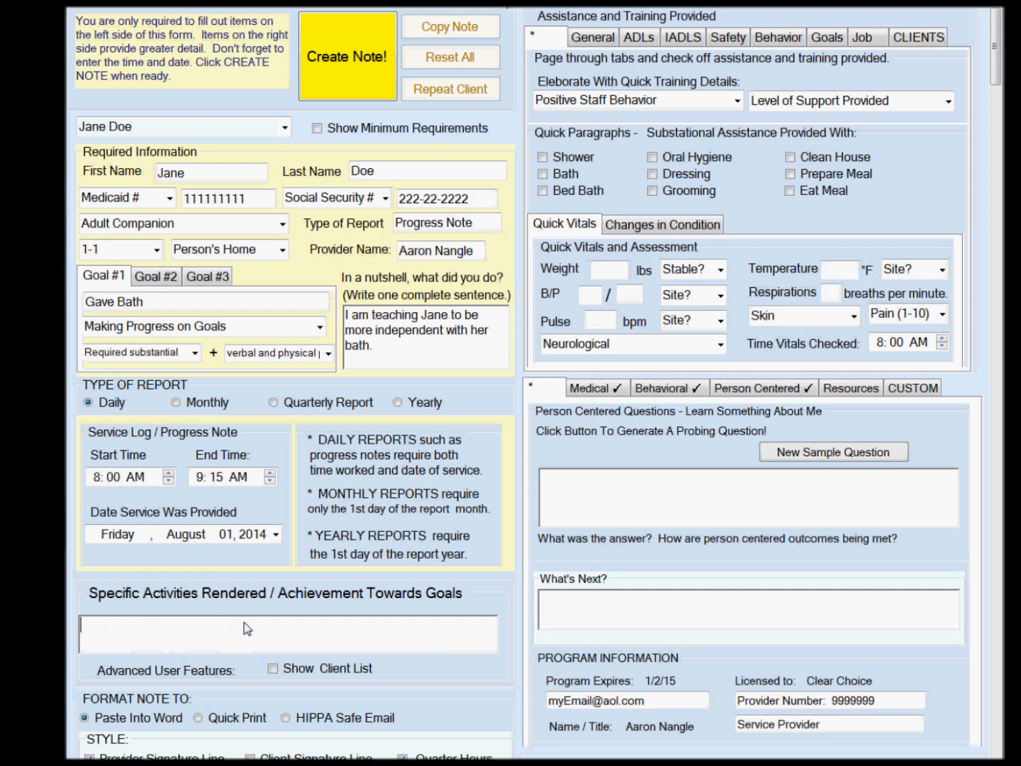
type("I provided ")
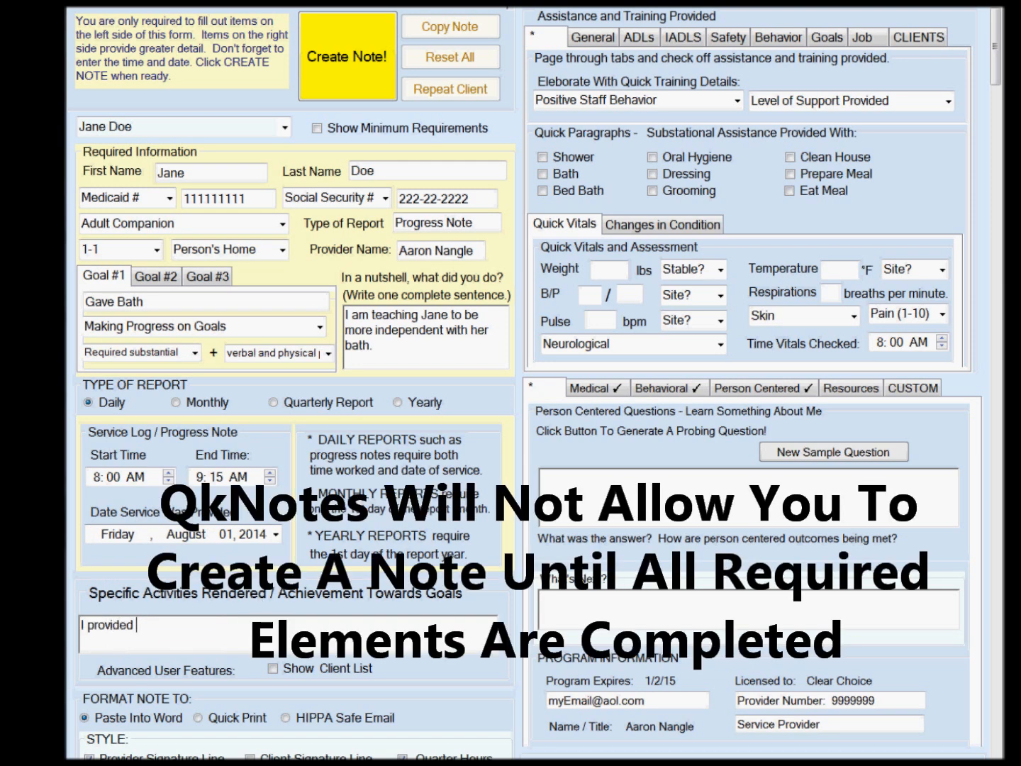
type("Jane with a bath today")
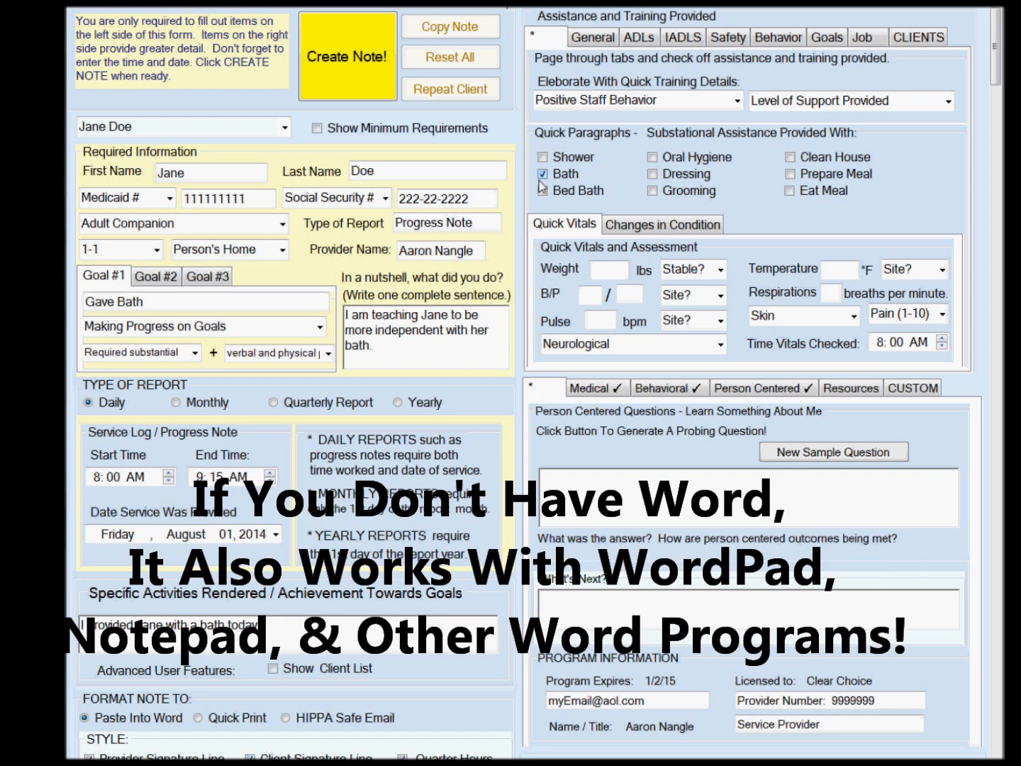
Set the positive staff behavior to Assists only as necessary and the level of support to Frequent Verbal and Physical Prompts.
left_click(737, 101)
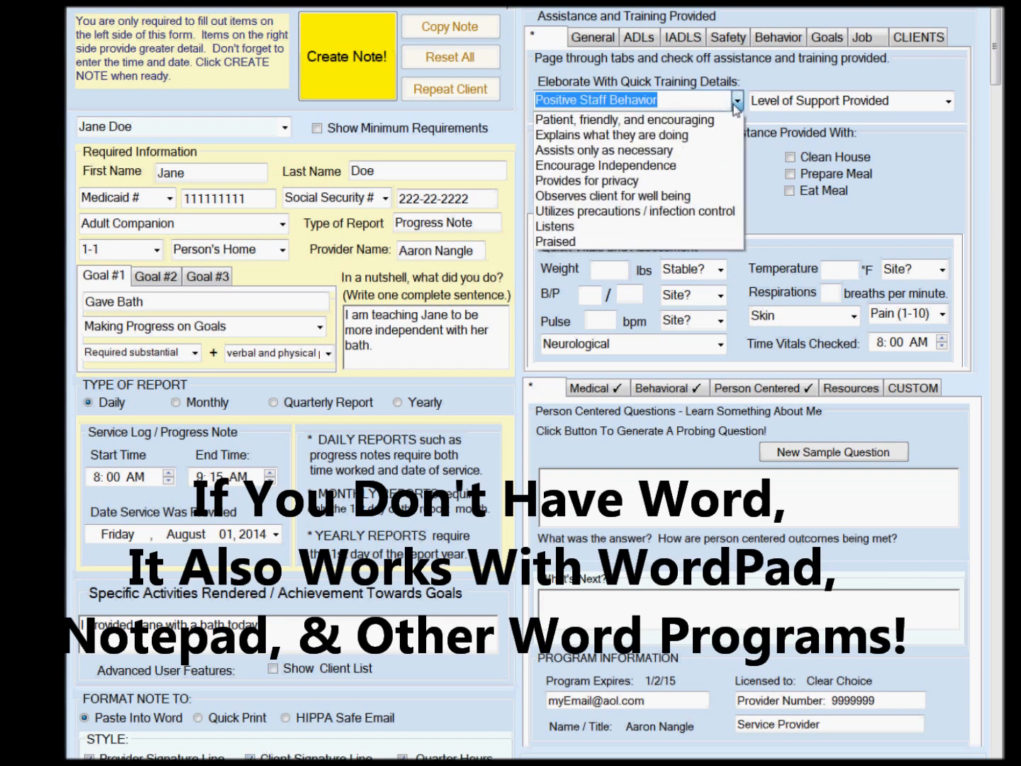
left_click(668, 151)
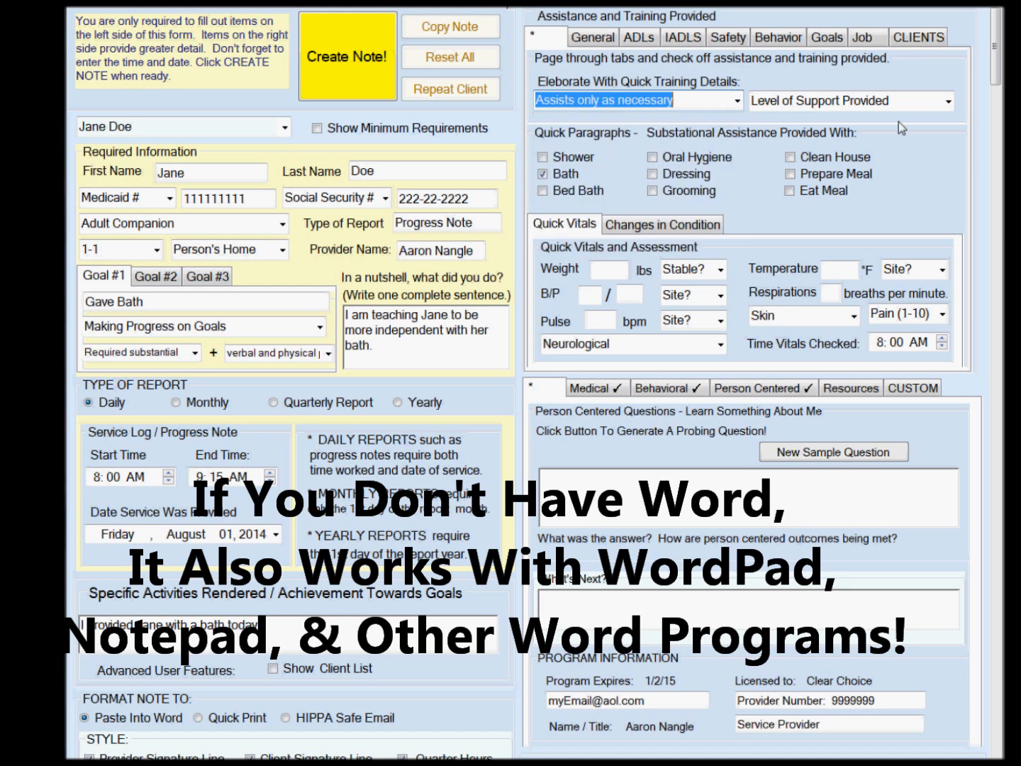
left_click(948, 102)
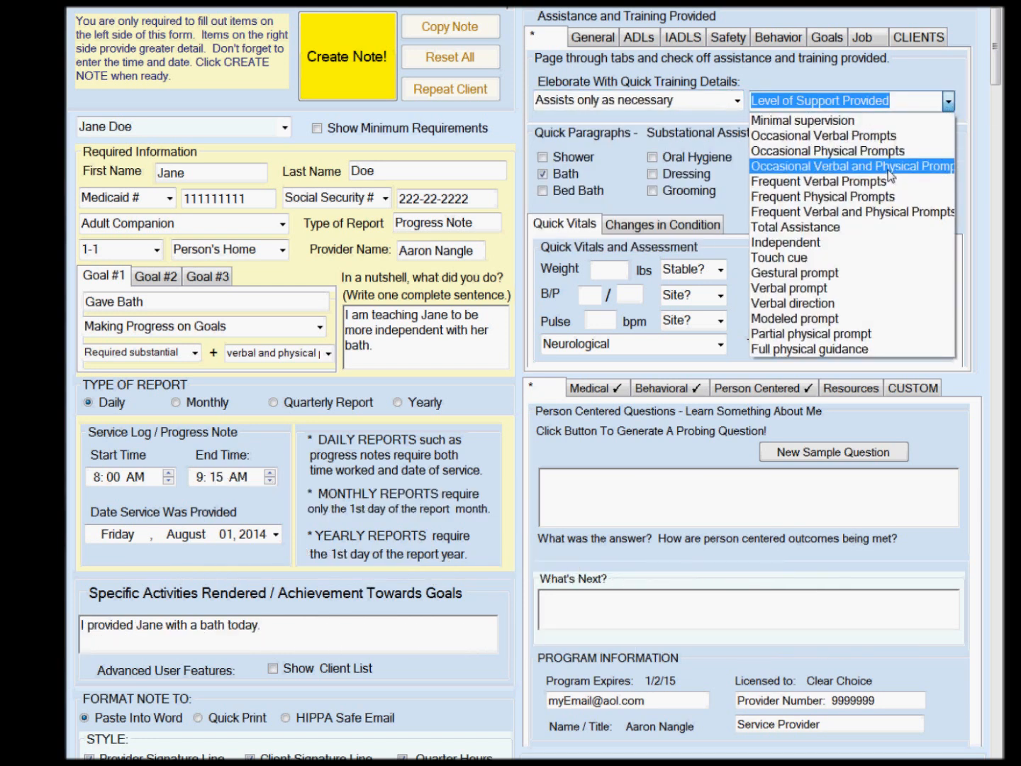
left_click(889, 212)
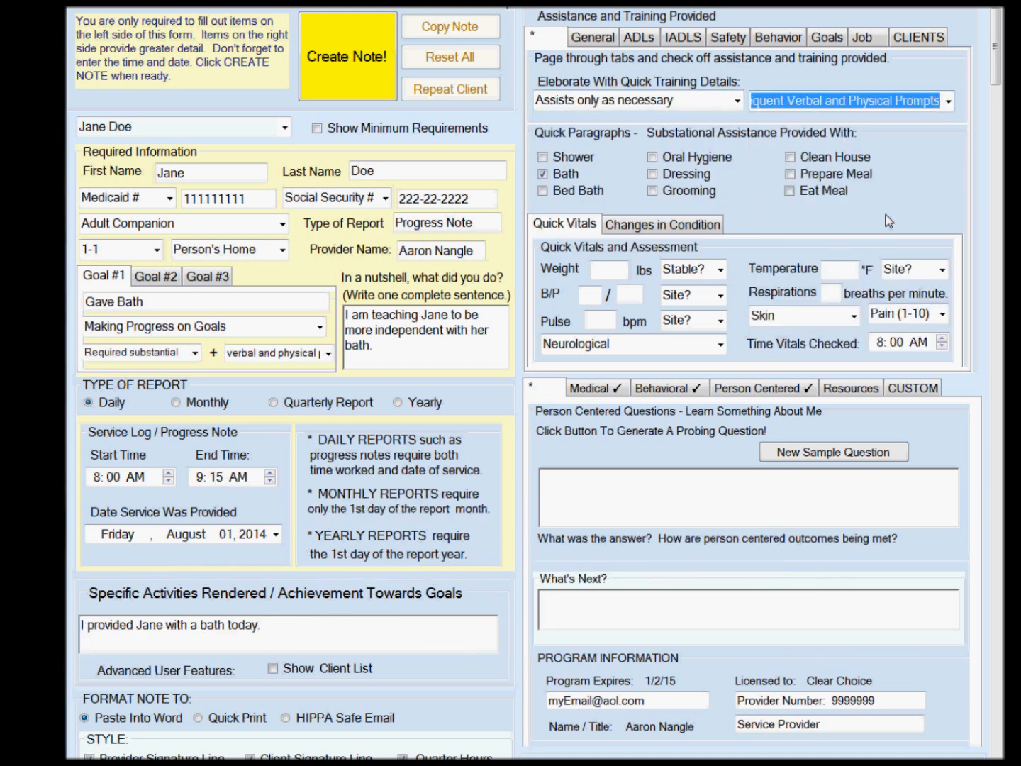
Enter a weight of 155 lbs in the quick vitals.
left_click(611, 273)
type("1")
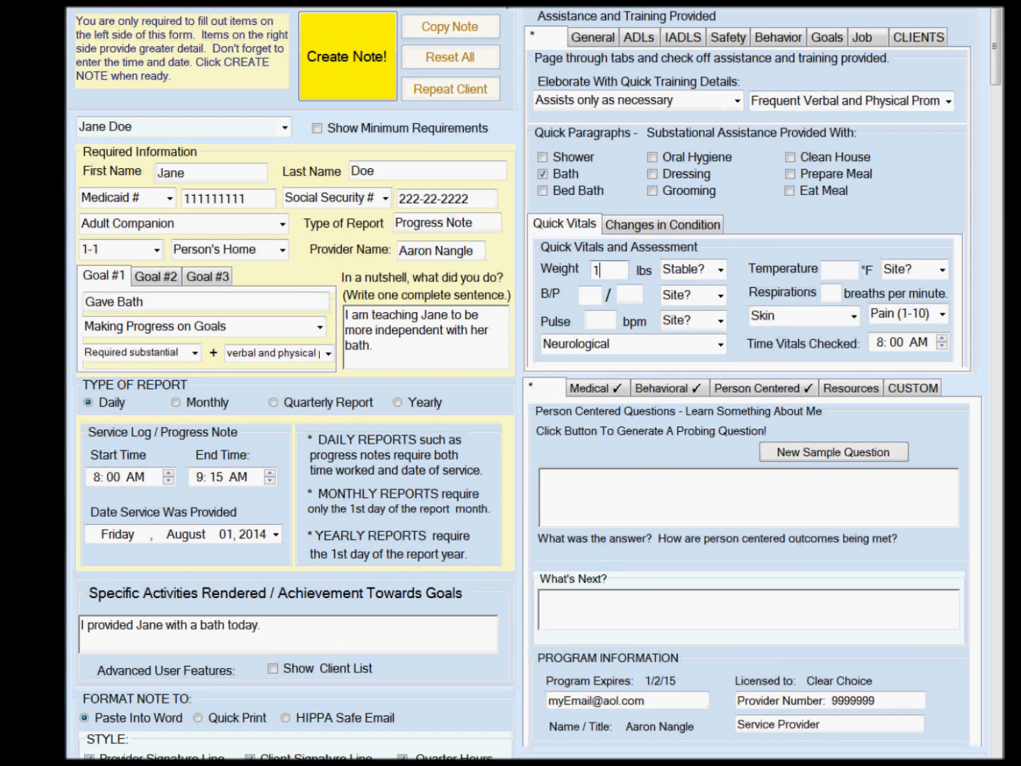
type("55")
Write under What's Next that the client wants her next bath on Sunday.
left_click(668, 601)
type("Jane wants he")
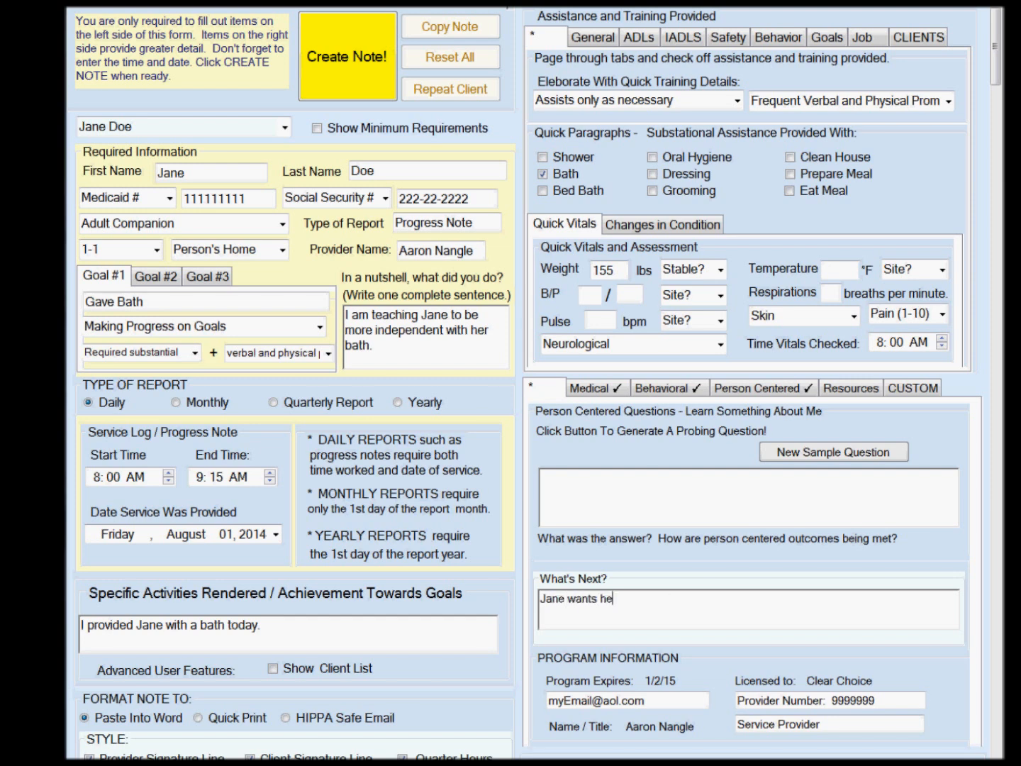
type("r next bath on Sunday.")
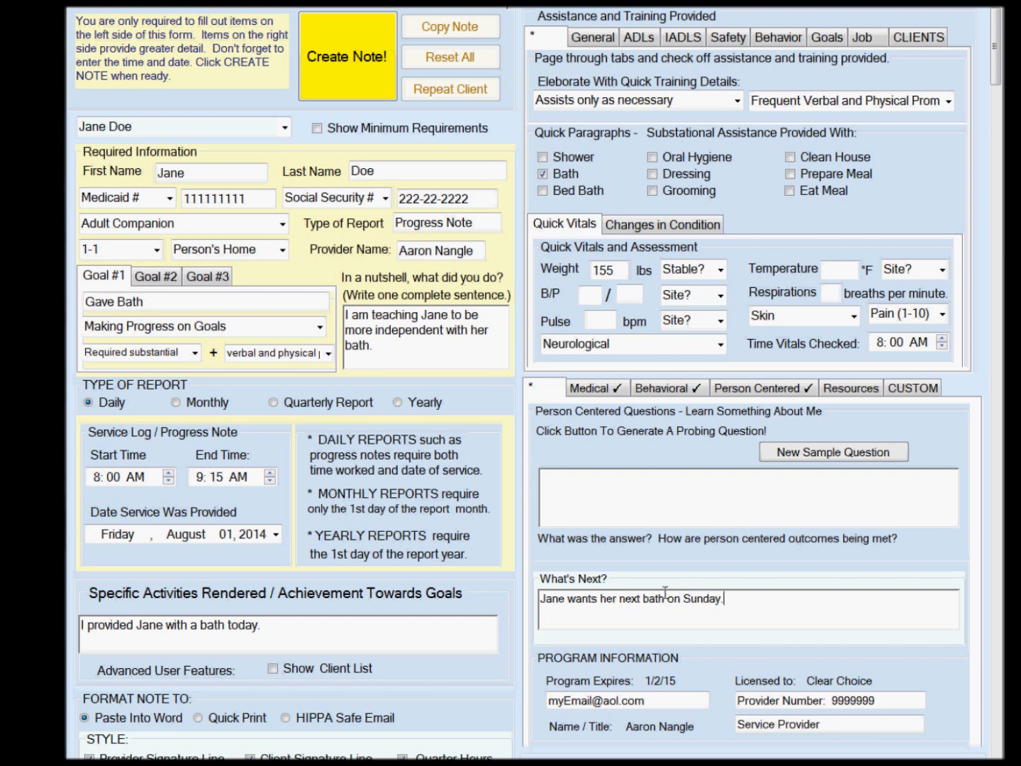
Create the progress note, dismiss its preview and copy the note to the clipboard.
left_click(355, 86)
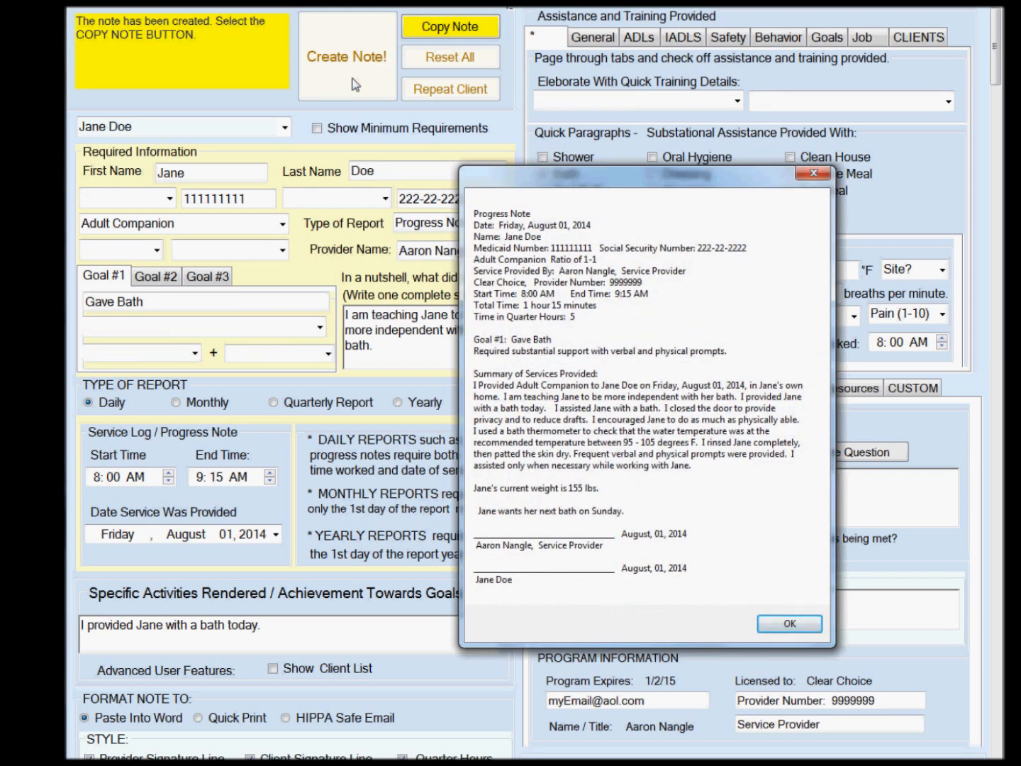
left_click(775, 628)
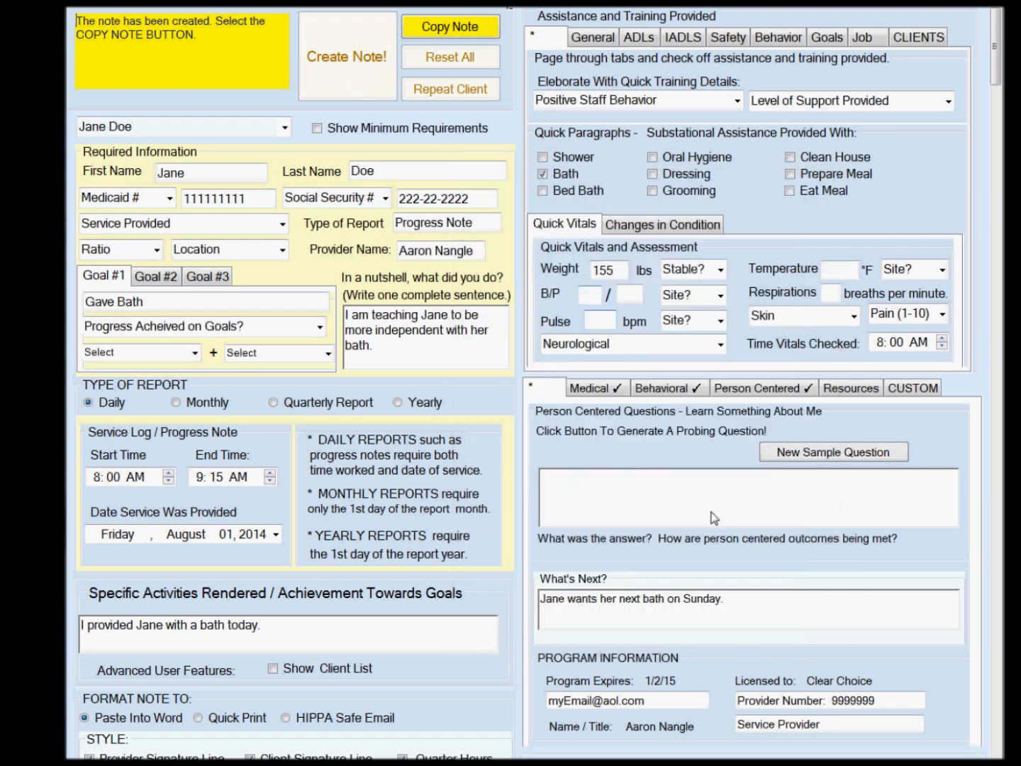
left_click(444, 31)
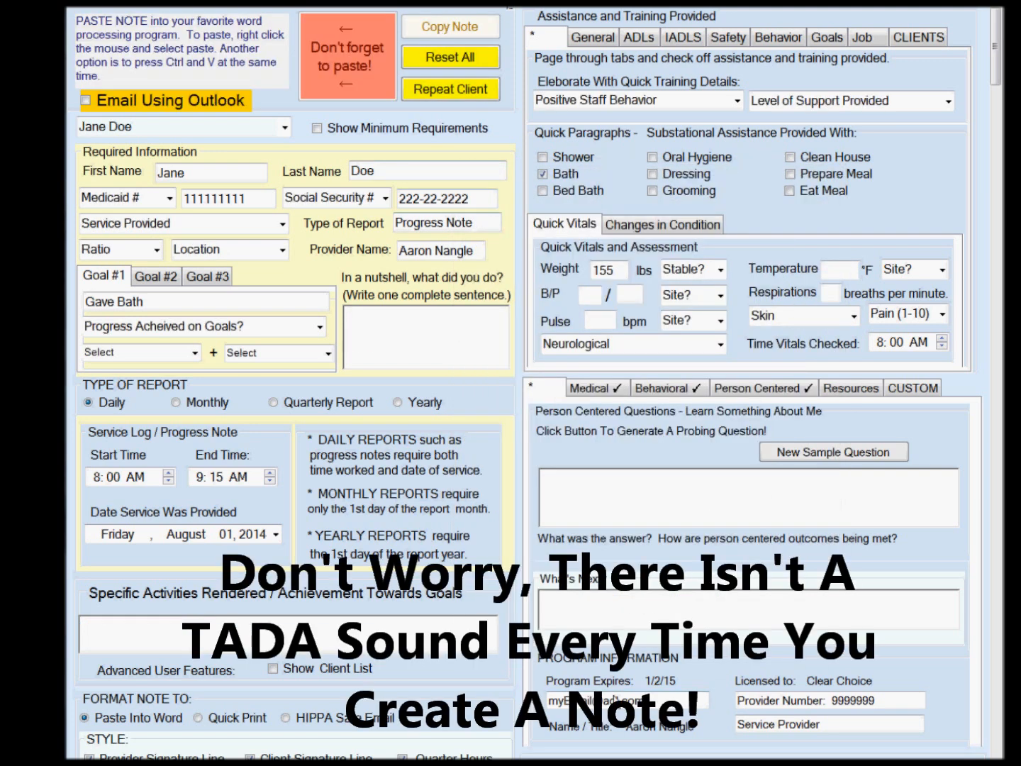
Switch to Microsoft Word and paste the copied progress note into the blank document.
key("alt+Tab")
right_click(501, 278)
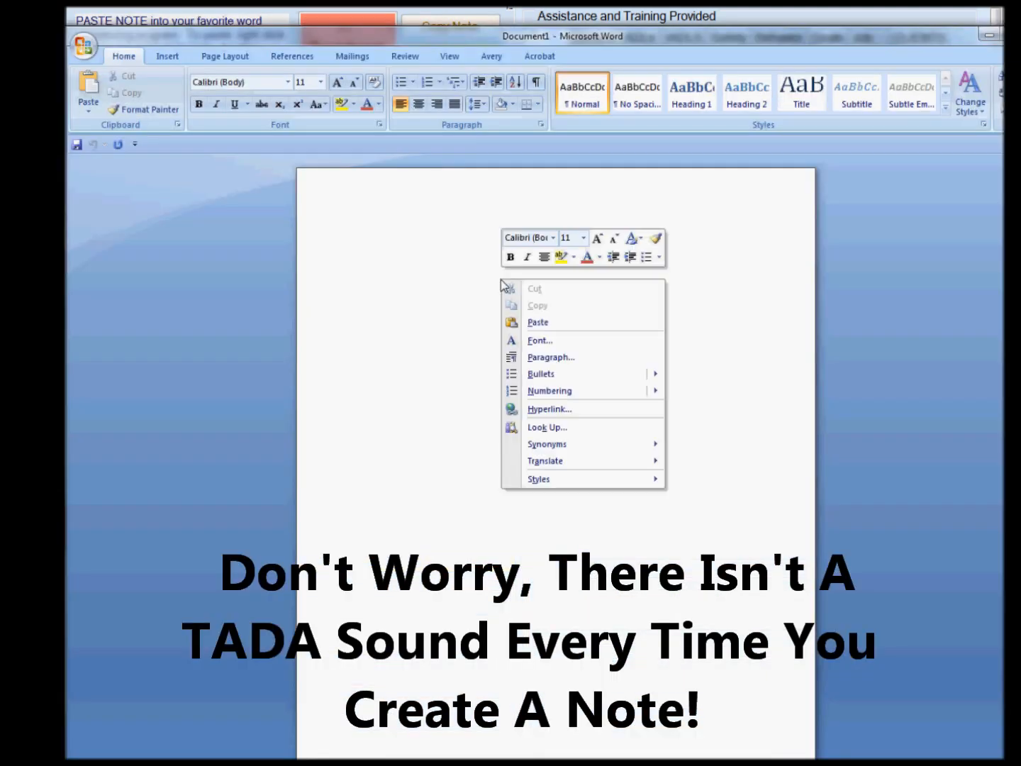
left_click(537, 324)
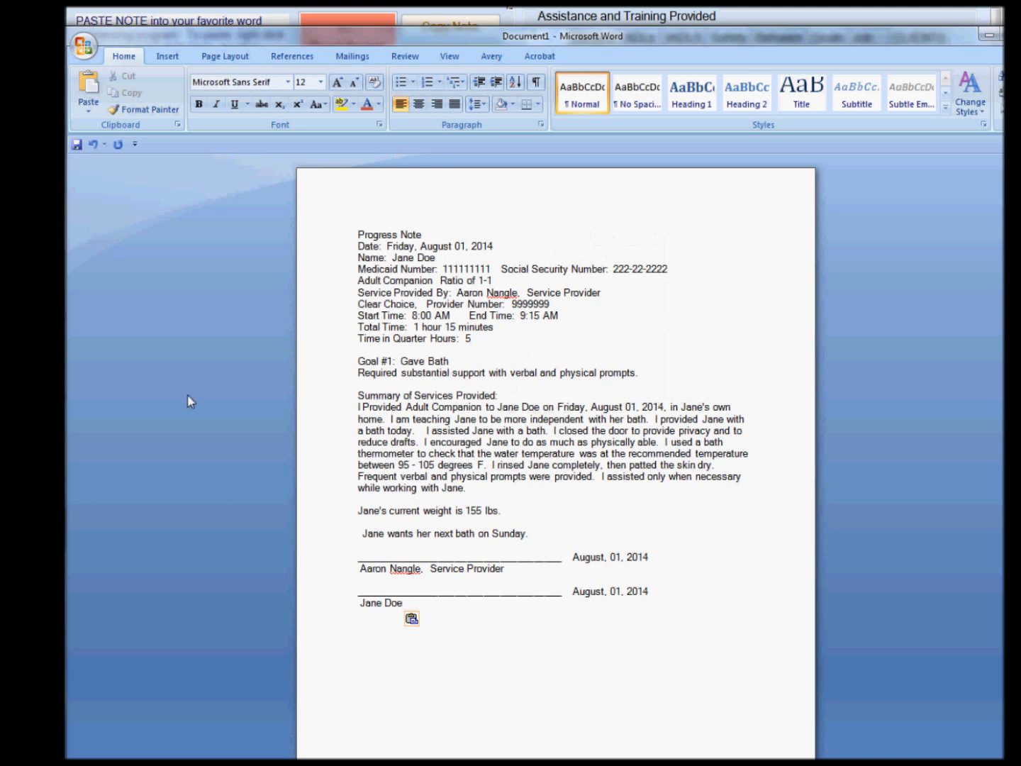
Undo the paste in Word, then switch back to the note form and reset all its entries.
left_click(90, 147)
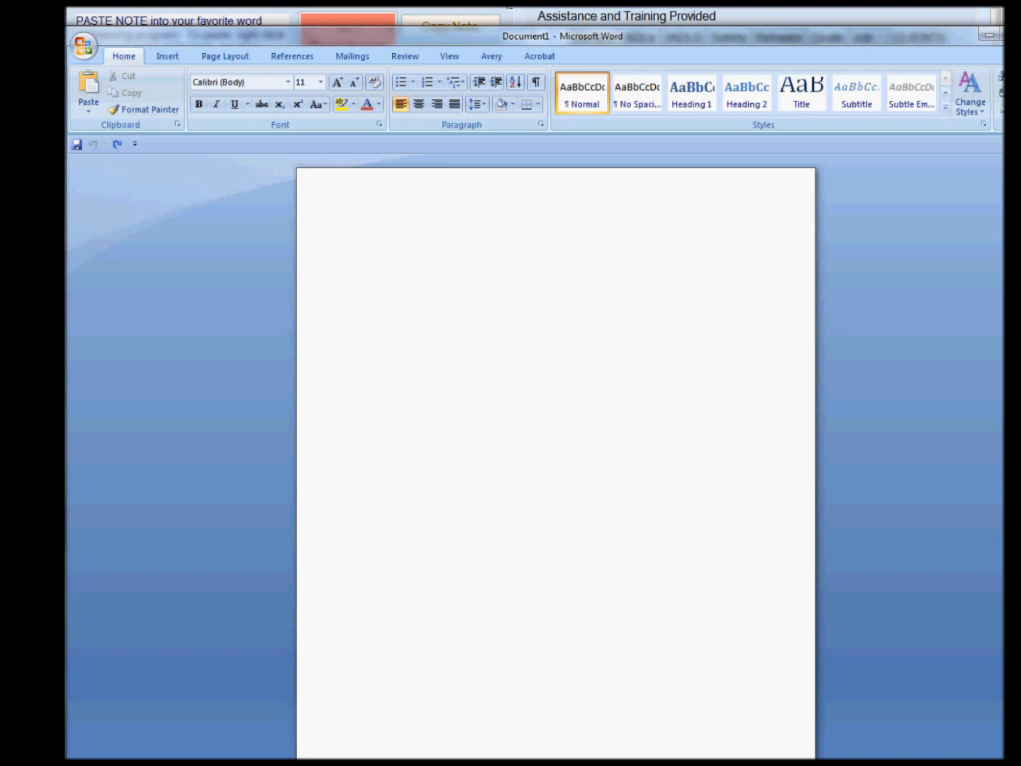
key("alt+Tab")
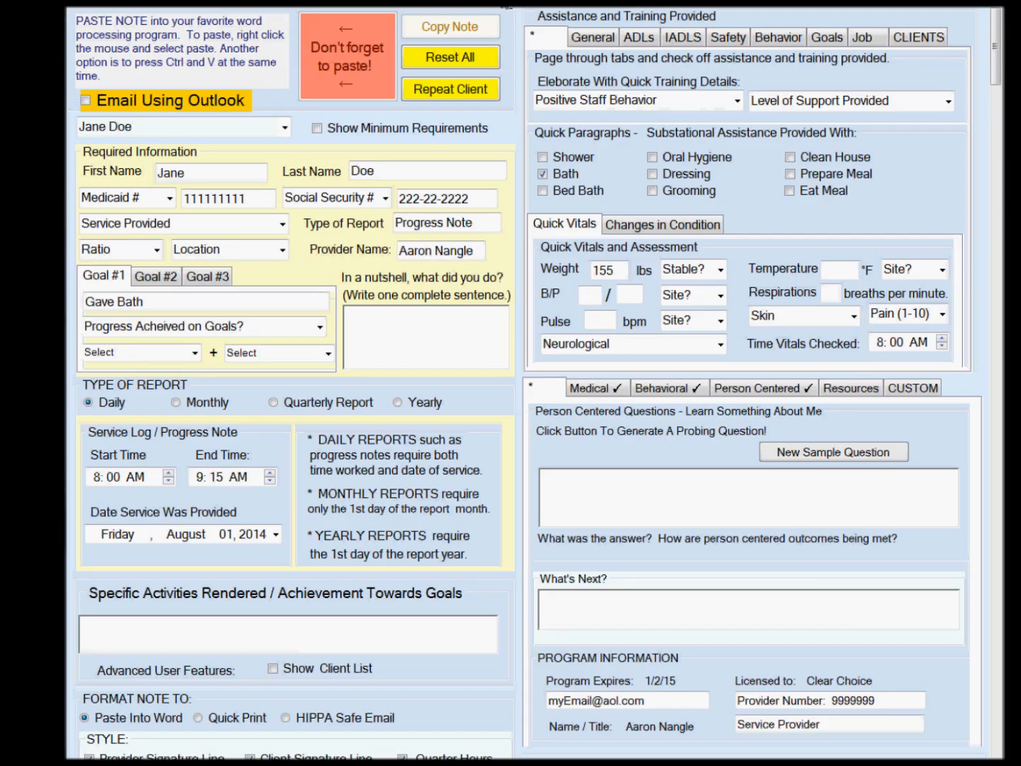
left_click(463, 57)
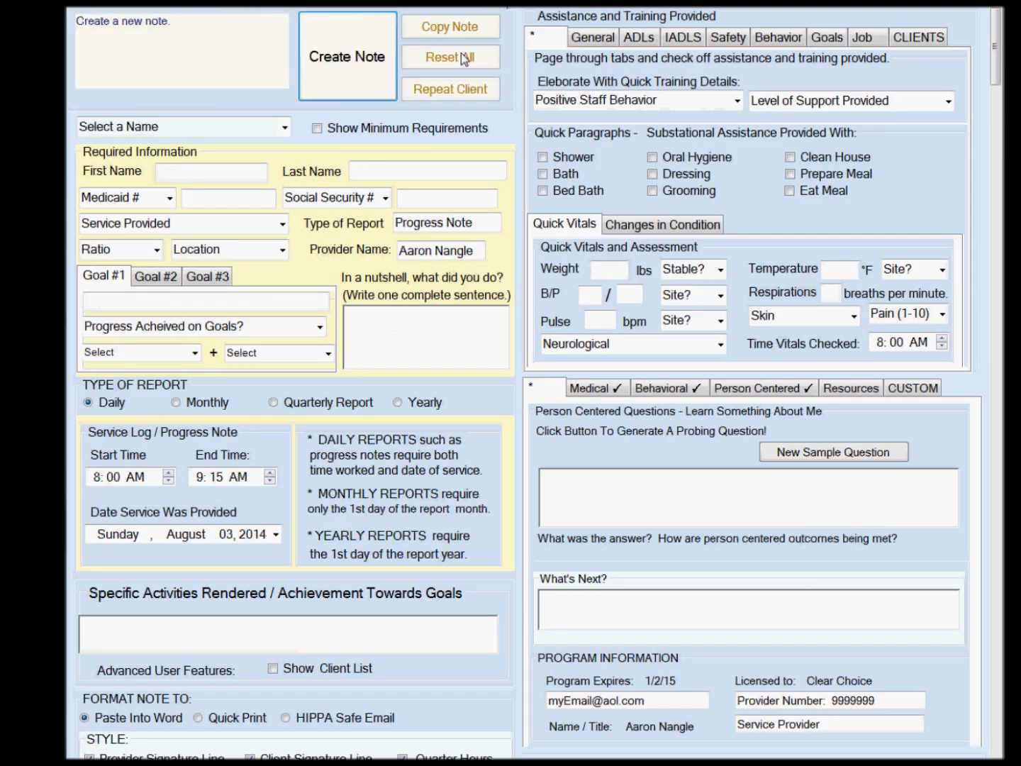
Choose the first sample client after Custom Programs Only and change the second identifier type from Social Security # to PIN #.
left_click(284, 128)
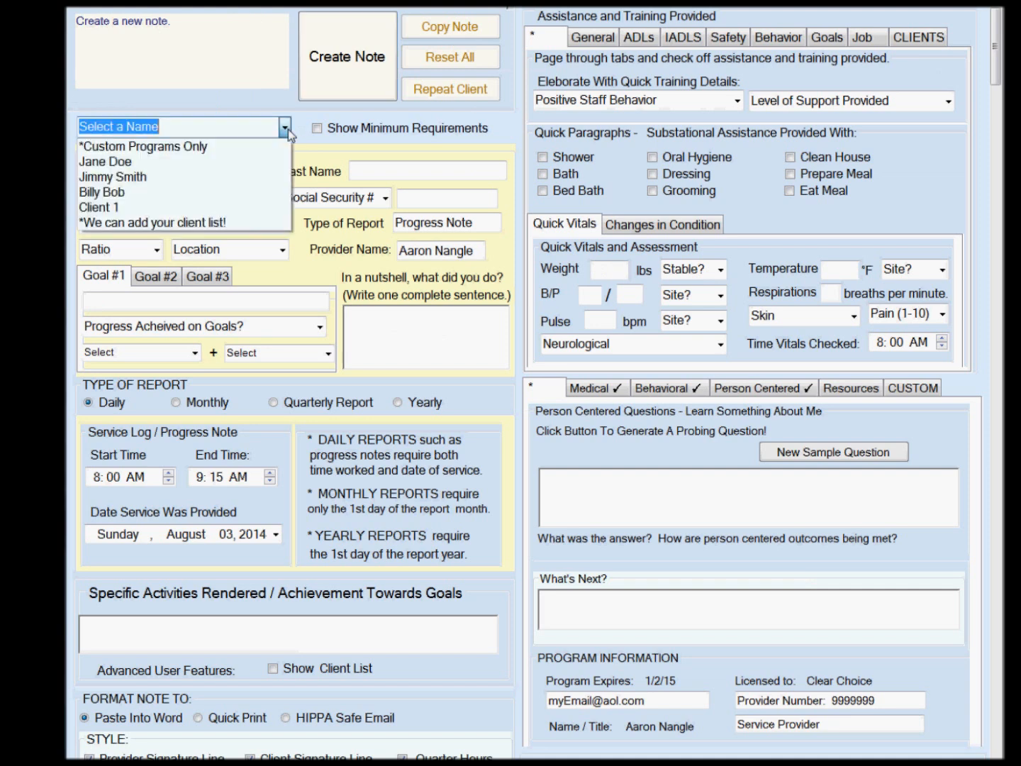
left_click(257, 160)
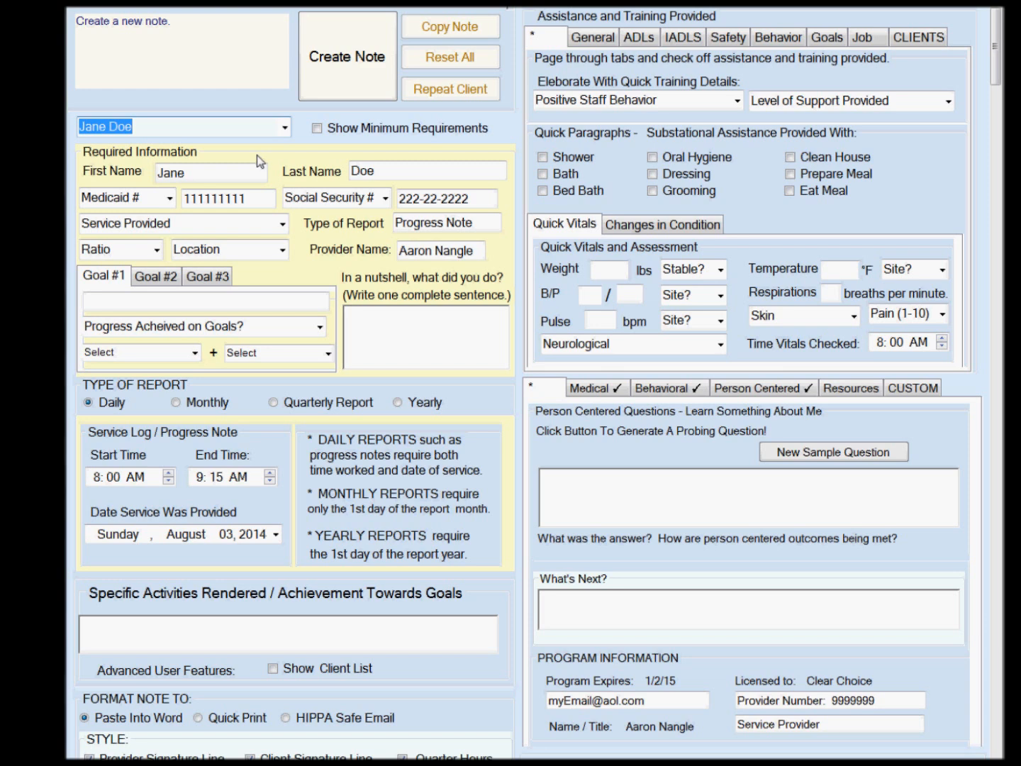
left_click(385, 198)
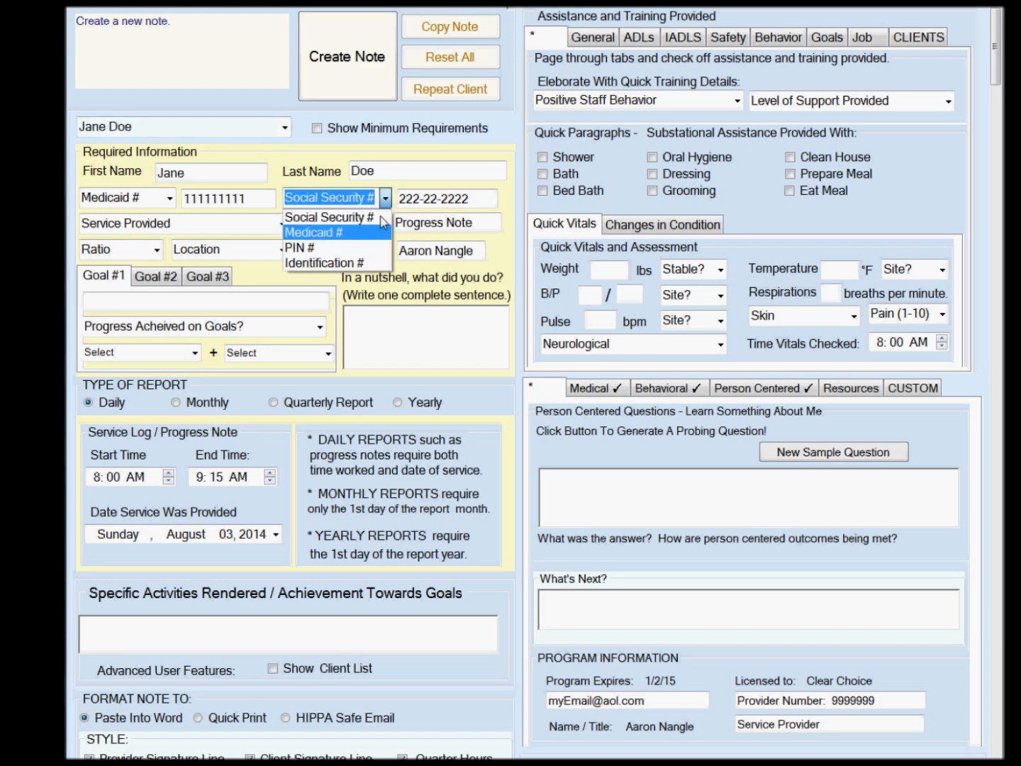
left_click(361, 248)
Set the service provided to Companion and extend the entry to read Companion Services.
left_click(283, 225)
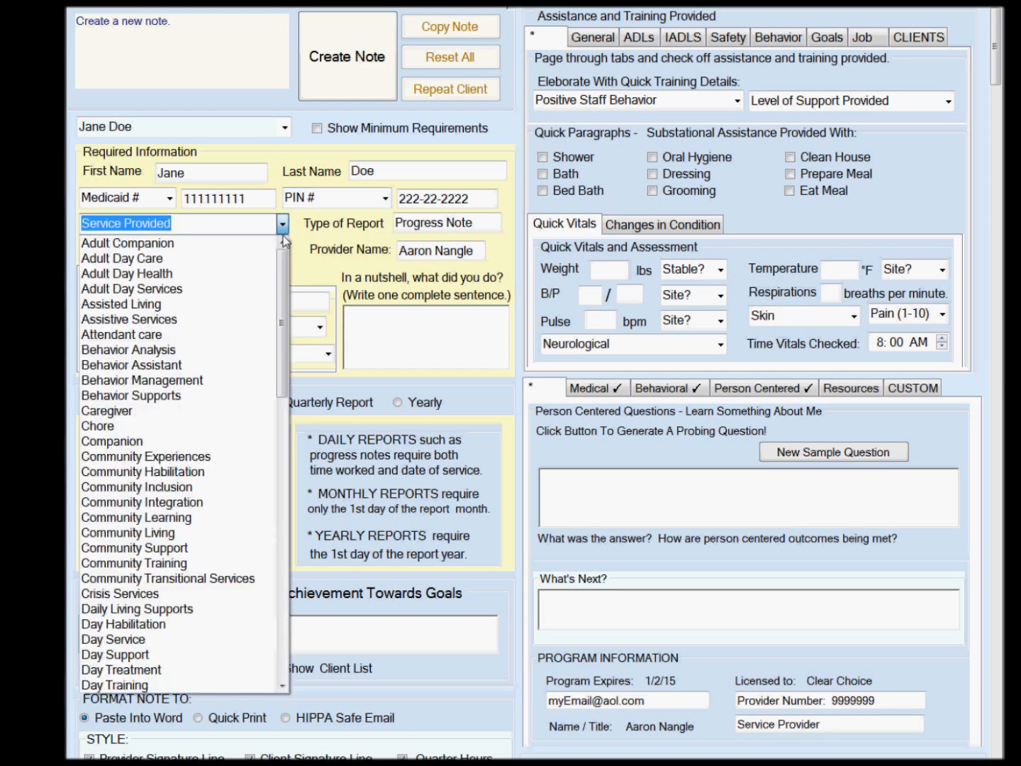
left_click(174, 442)
left_click(161, 225)
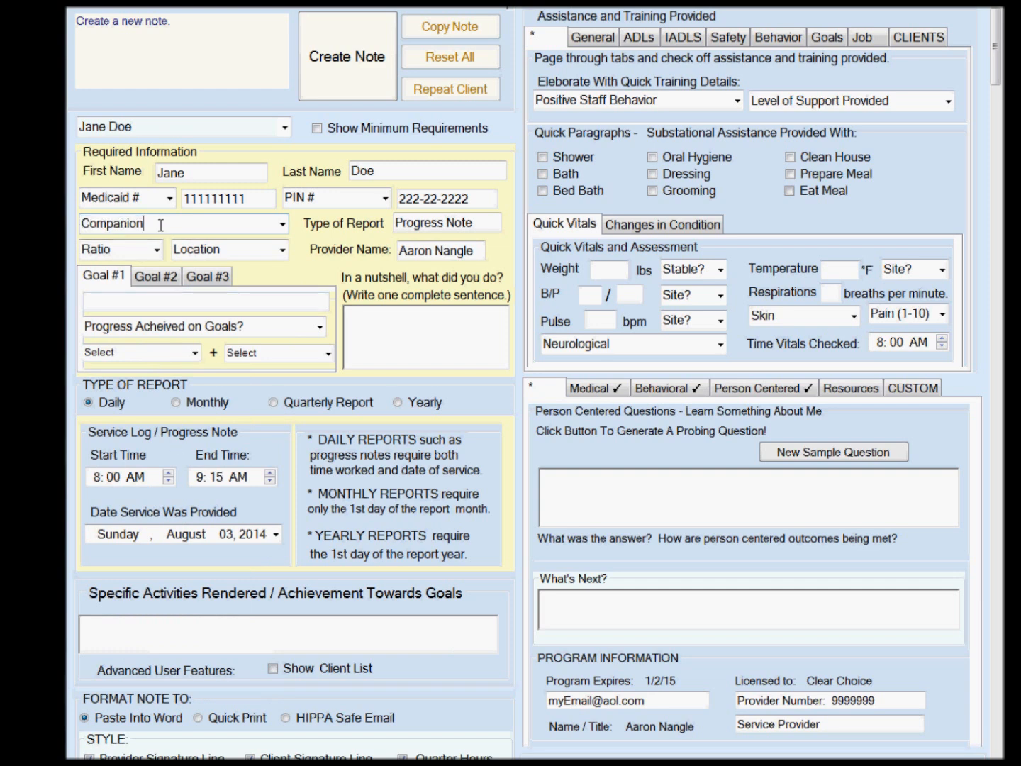
type("Services")
Change the type of report to Daily Progress Note and set the ratio to 1-1.
left_click(400, 222)
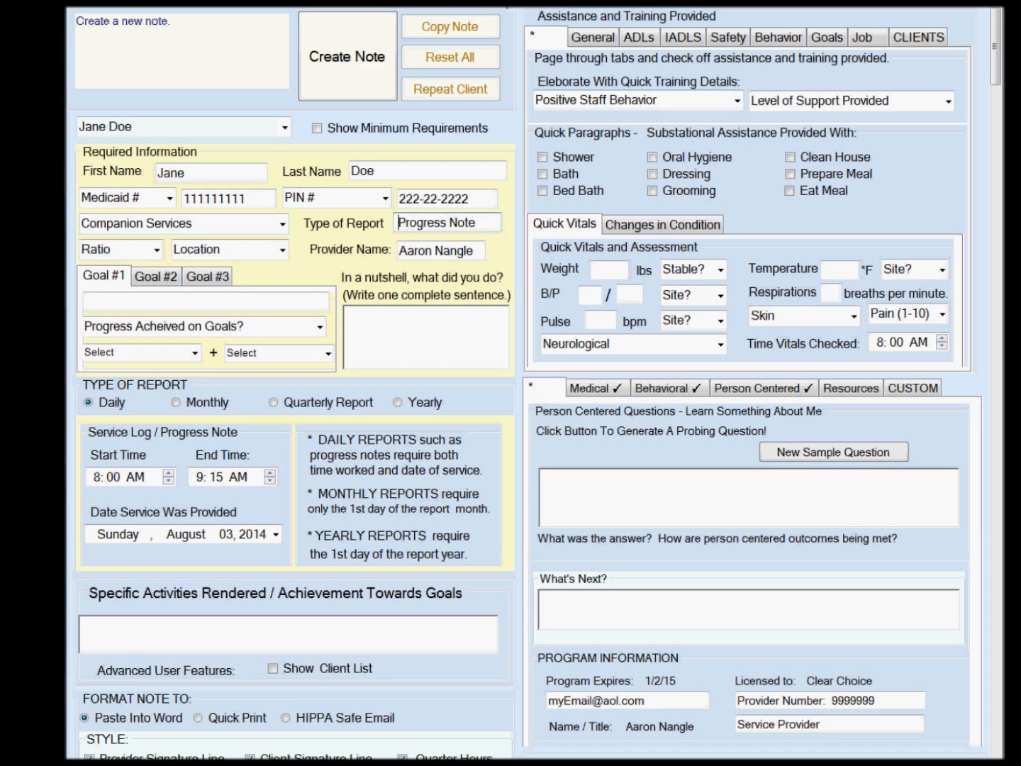
type("Daily")
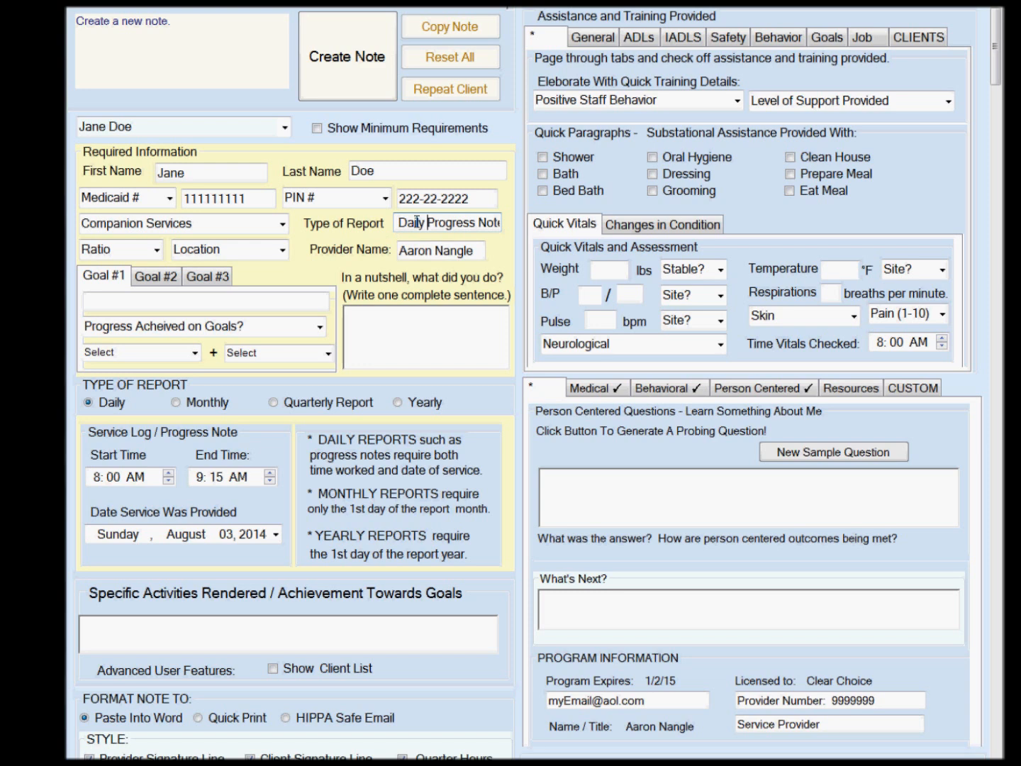
left_click(156, 250)
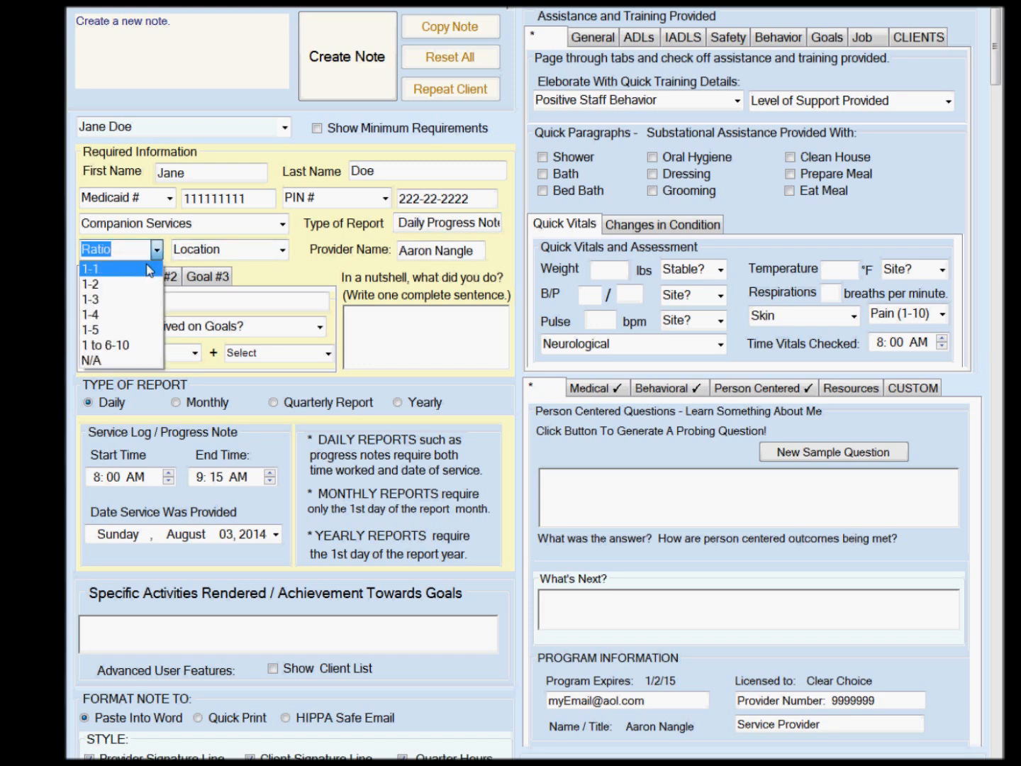
left_click(145, 269)
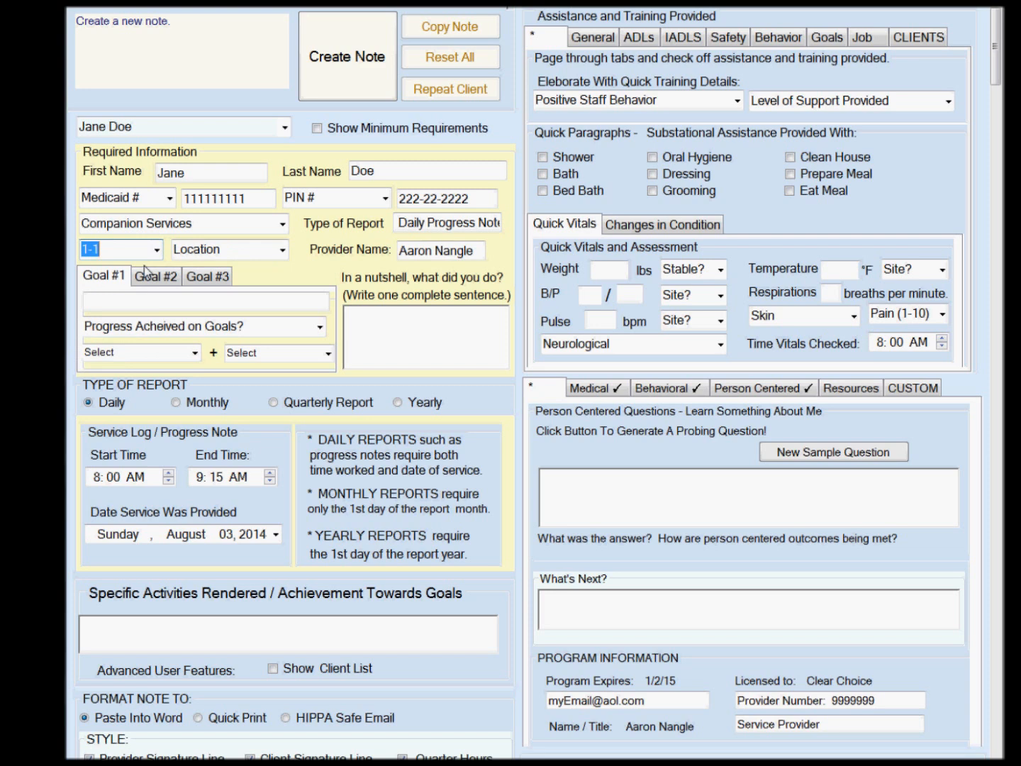
Enter Join Animal Rescue Group as Goal #1 and set its progress to Making Progress on Goals.
left_click(223, 302)
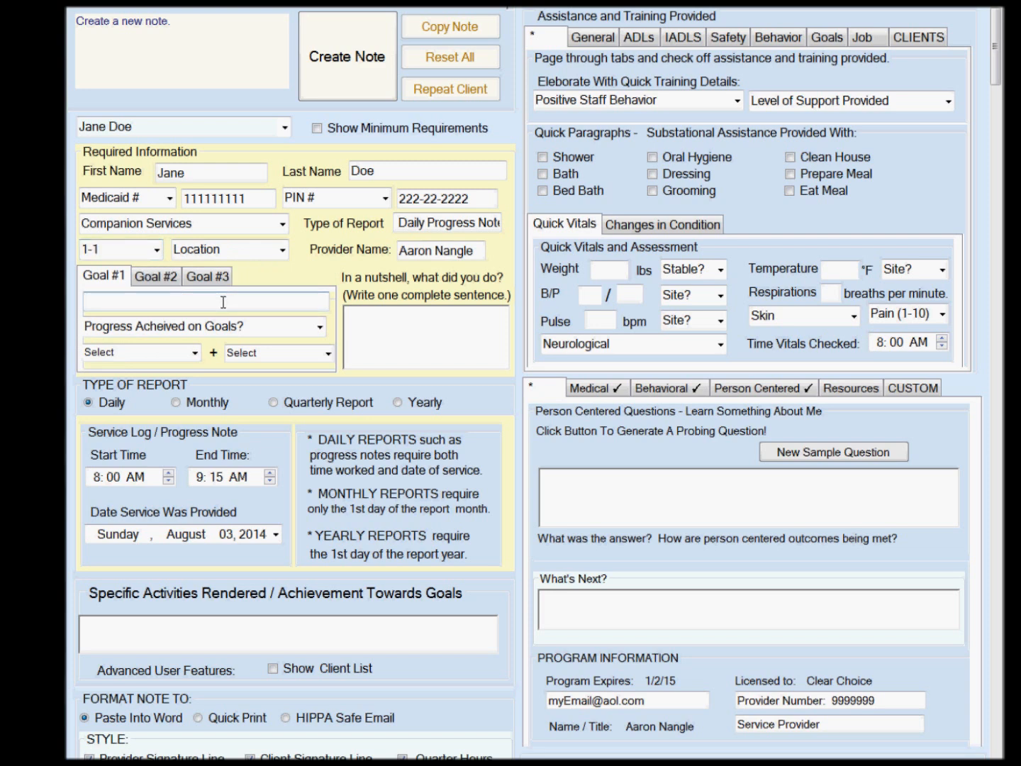
type("Join Animal Rescu")
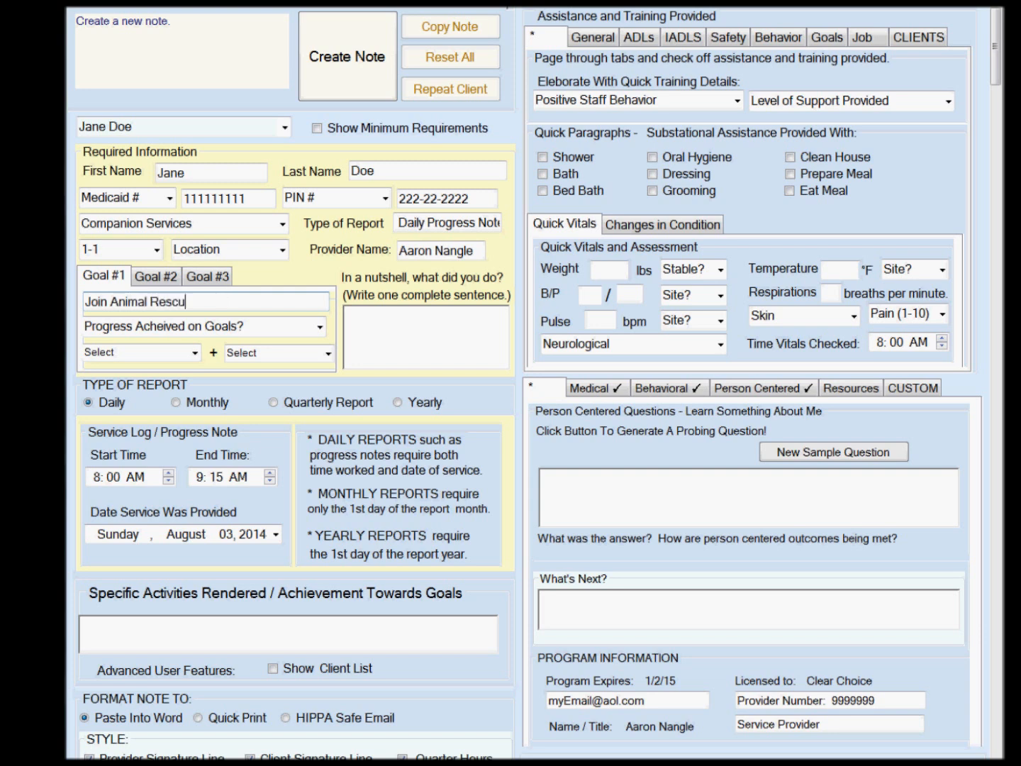
type("e Group")
left_click(319, 327)
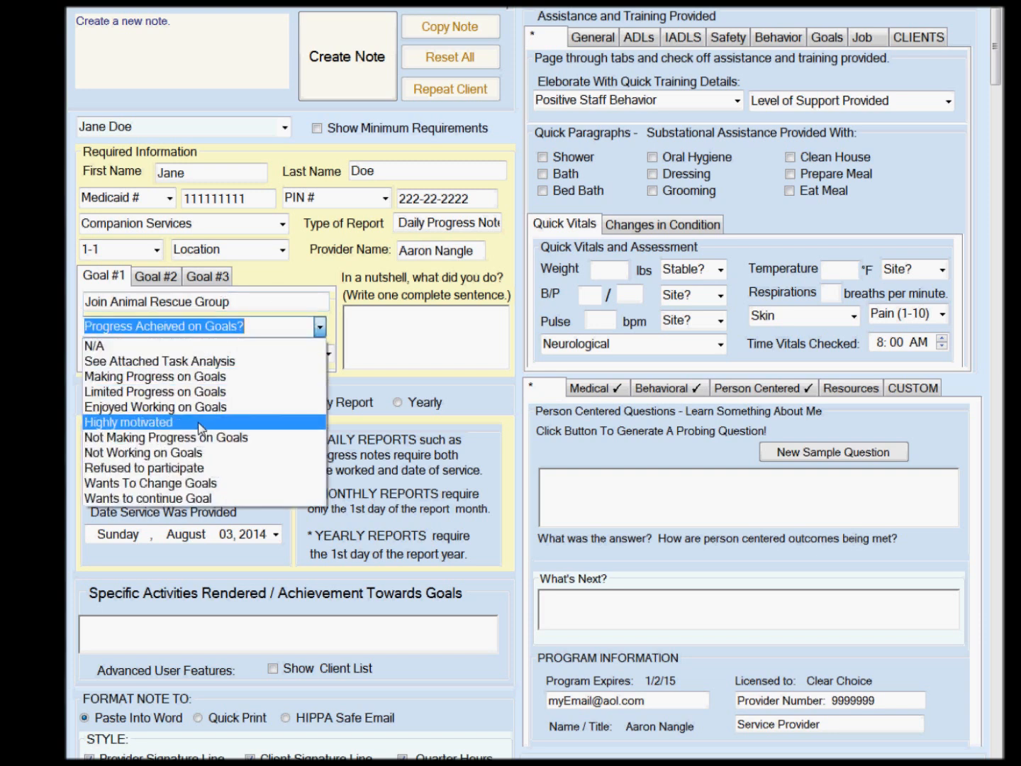
left_click(193, 383)
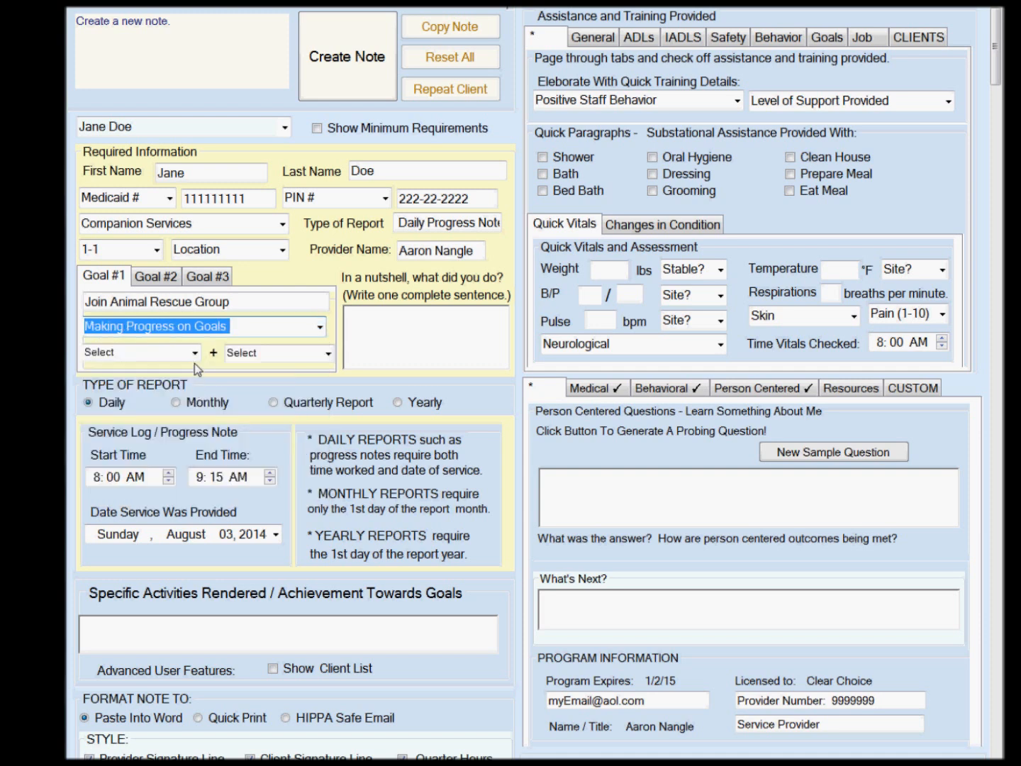
Specify the Goal #1 performance as Performed task combined with verbal prompts.
left_click(194, 356)
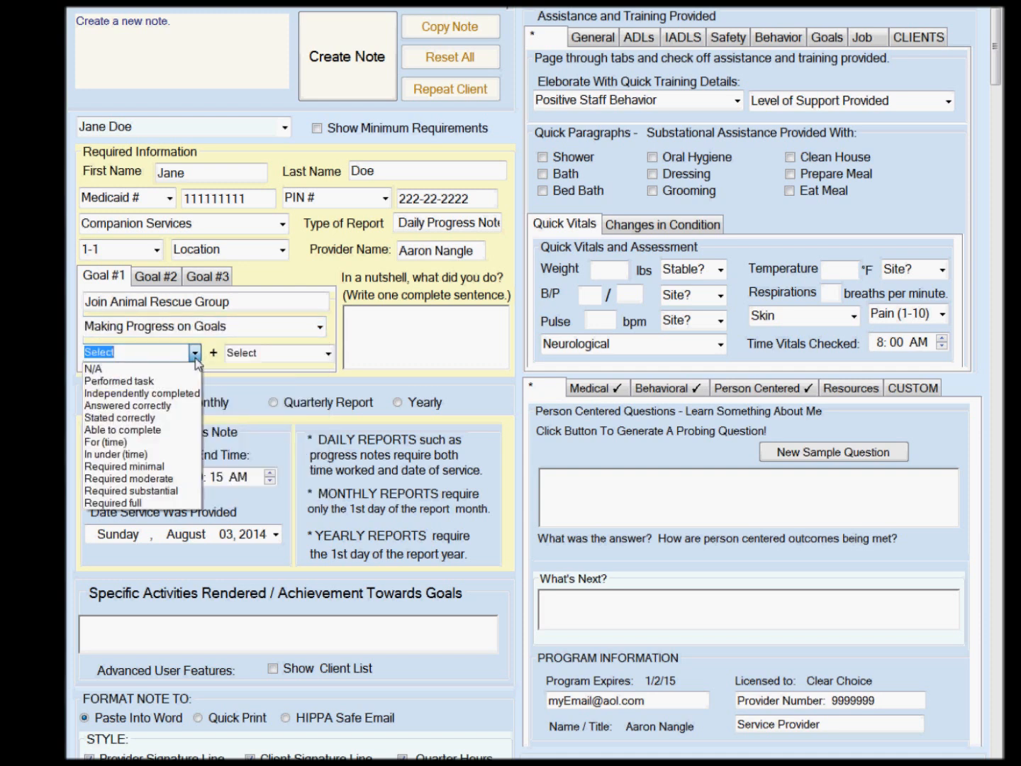
left_click(184, 382)
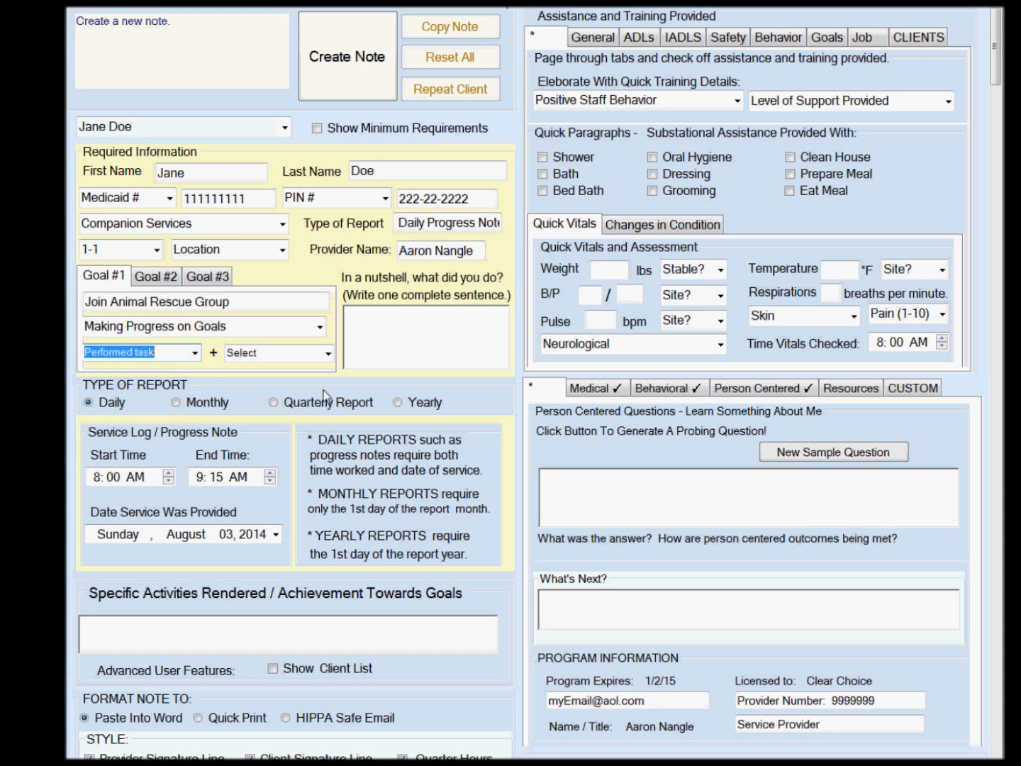
left_click(328, 353)
left_click(296, 382)
Write in the nutshell summary that the client, by first name, explored the internet for animal rescue groups.
left_click(378, 352)
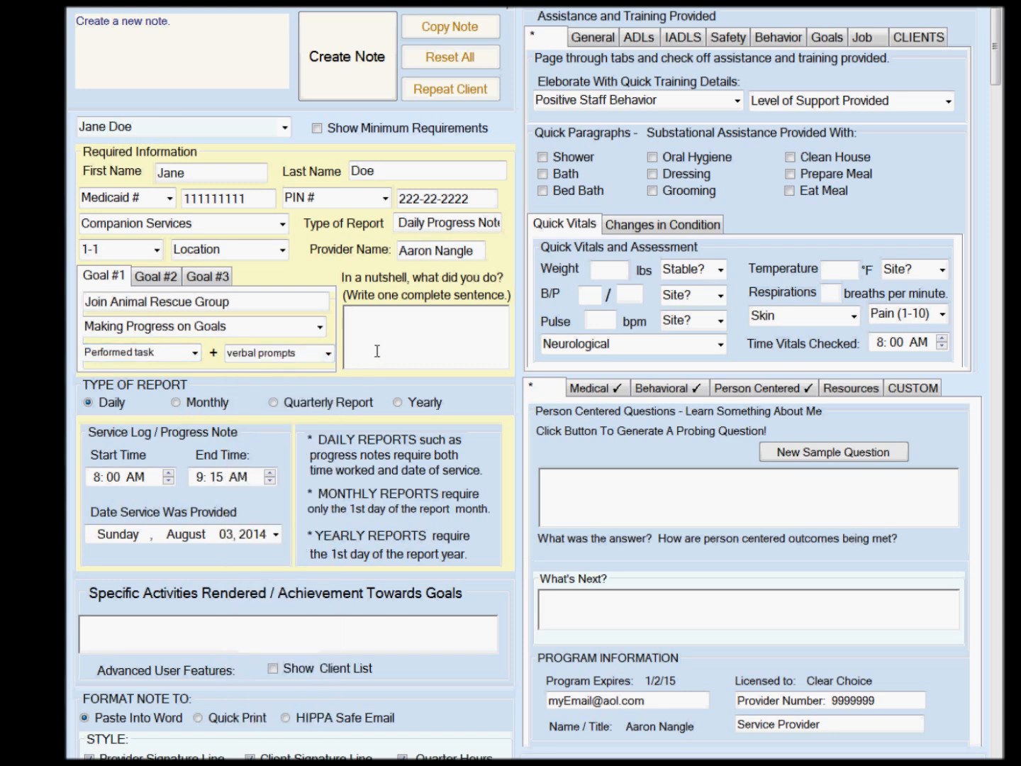
type("Jane explored the internet for a")
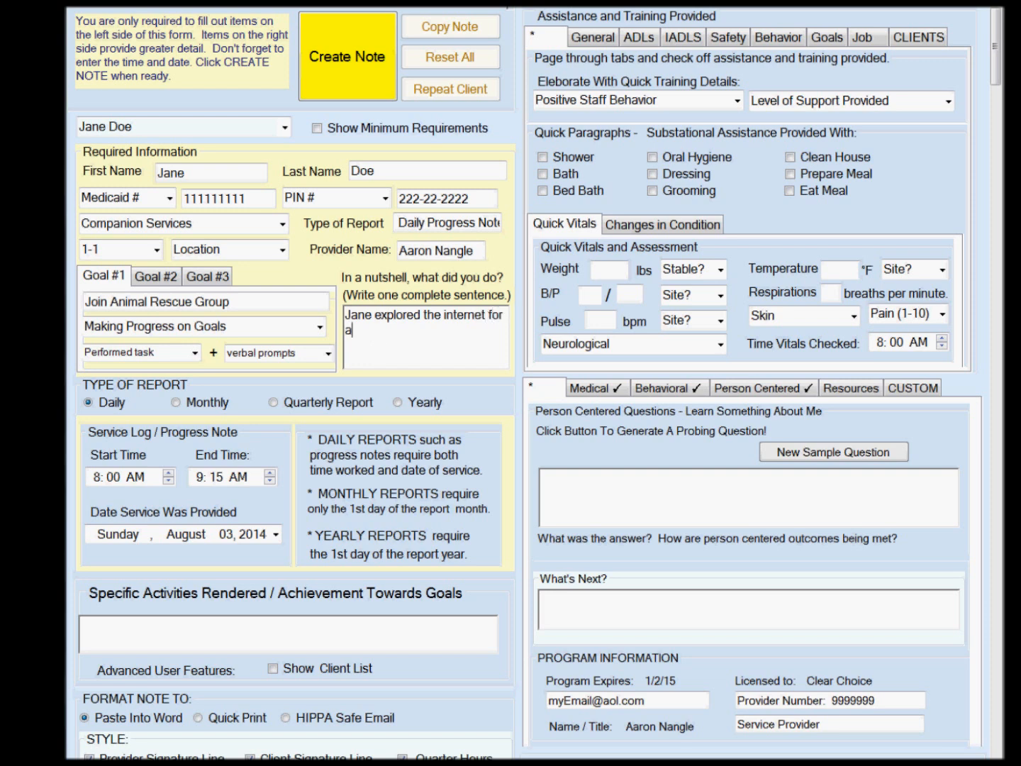
type("nimal rescue groups.")
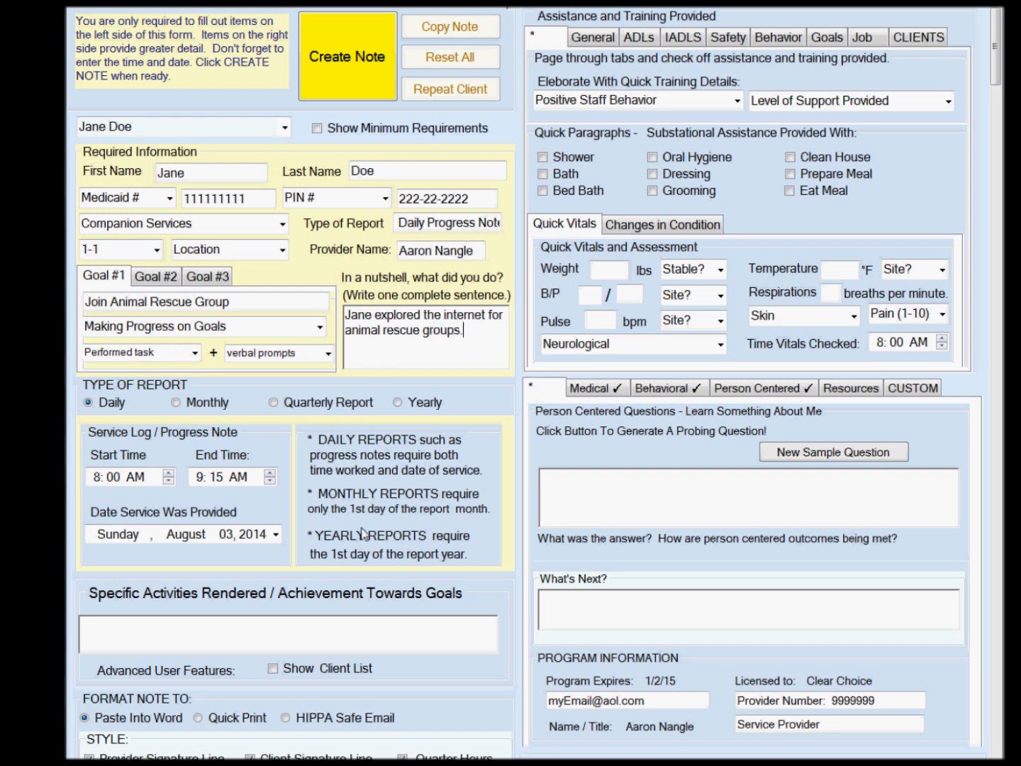
Set the service end time to 10:15 AM and the date of service to July 9, 2014.
left_click(200, 481)
left_click(276, 533)
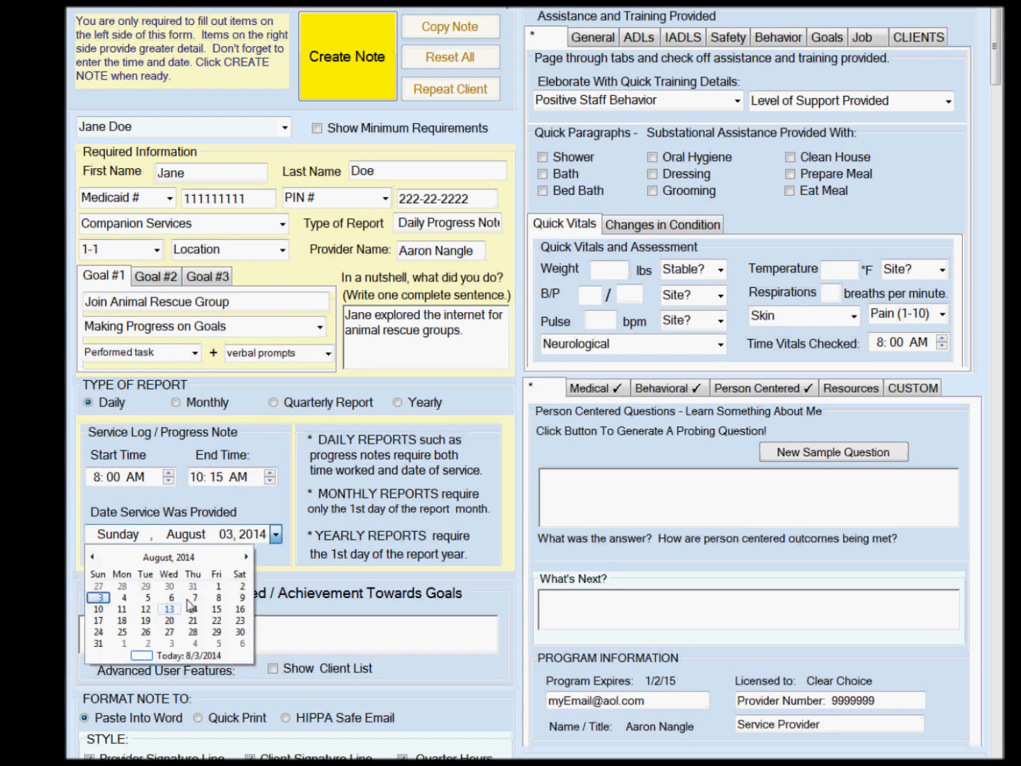
left_click(92, 558)
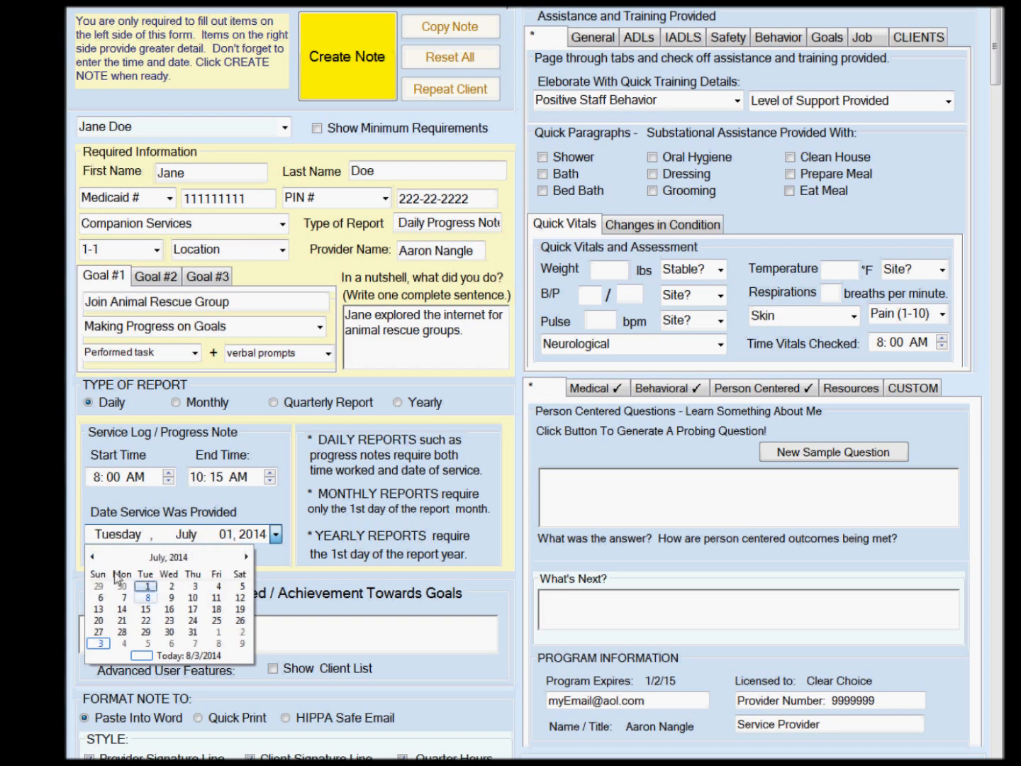
left_click(171, 597)
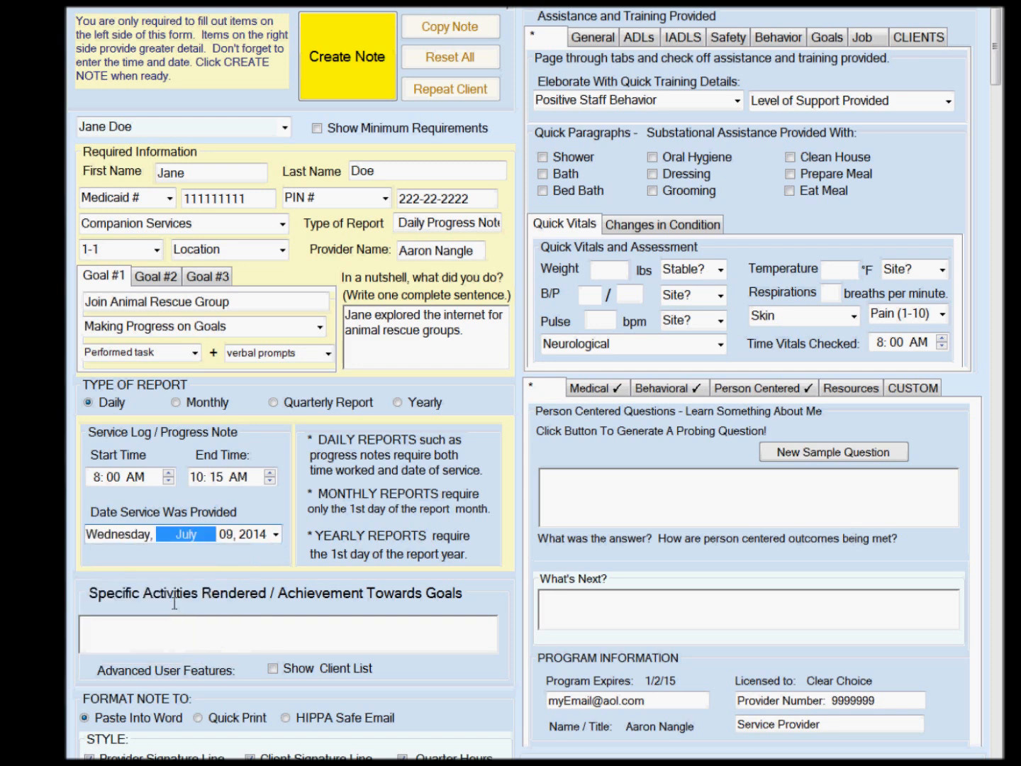
Write under Specific Activities that the client found 3 groups near her home when searching the web and plans to call them next week.
left_click(220, 630)
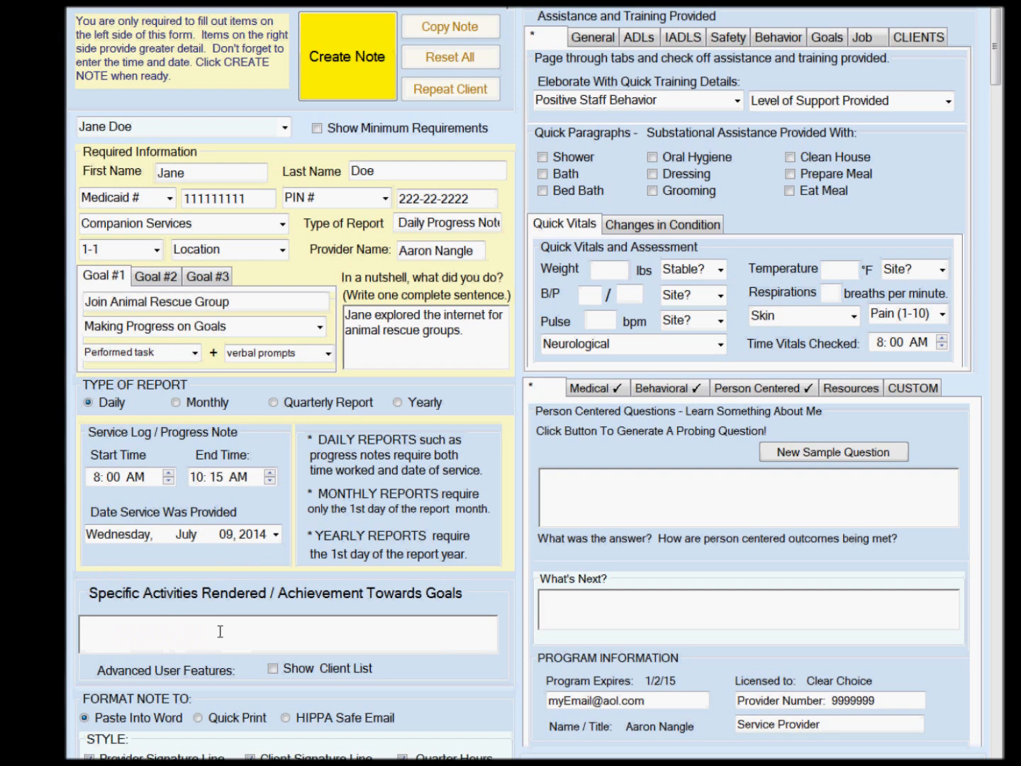
type("Jane found 3 grou")
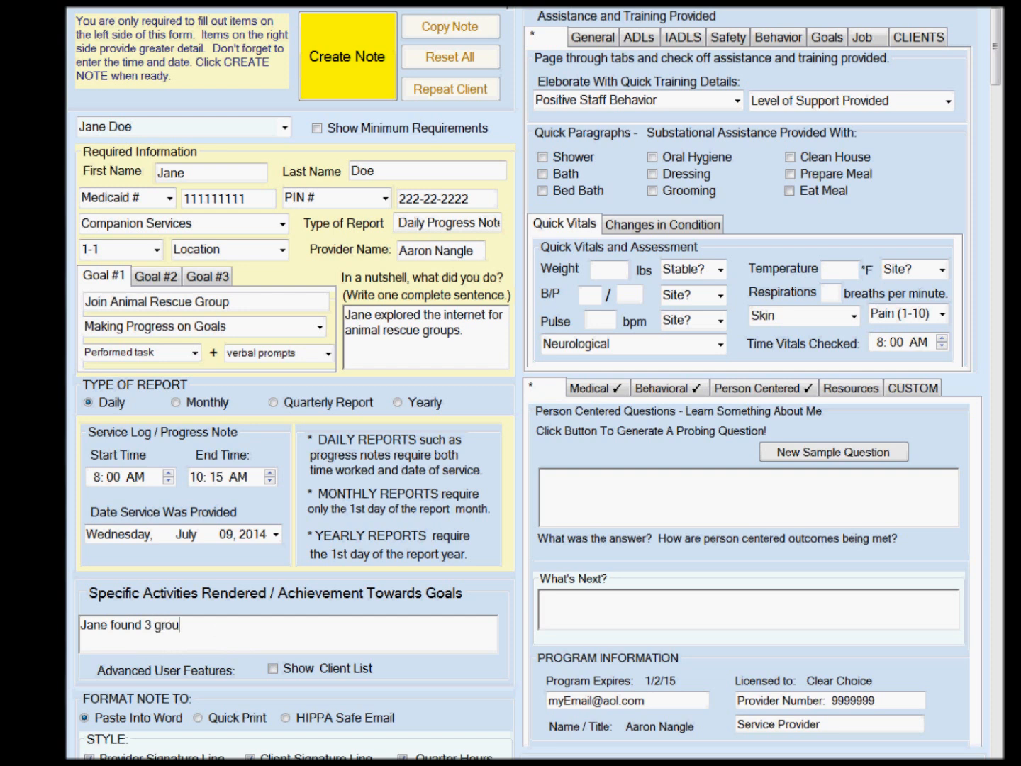
type("ps near her hom")
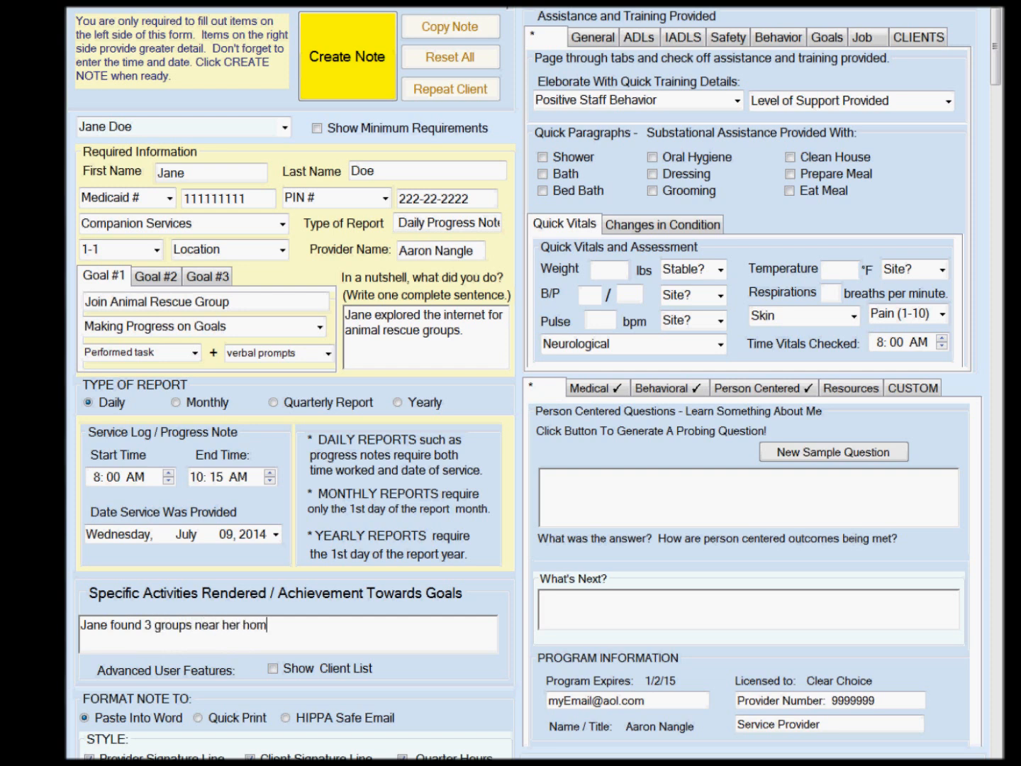
type("e when searching the web.  She plan")
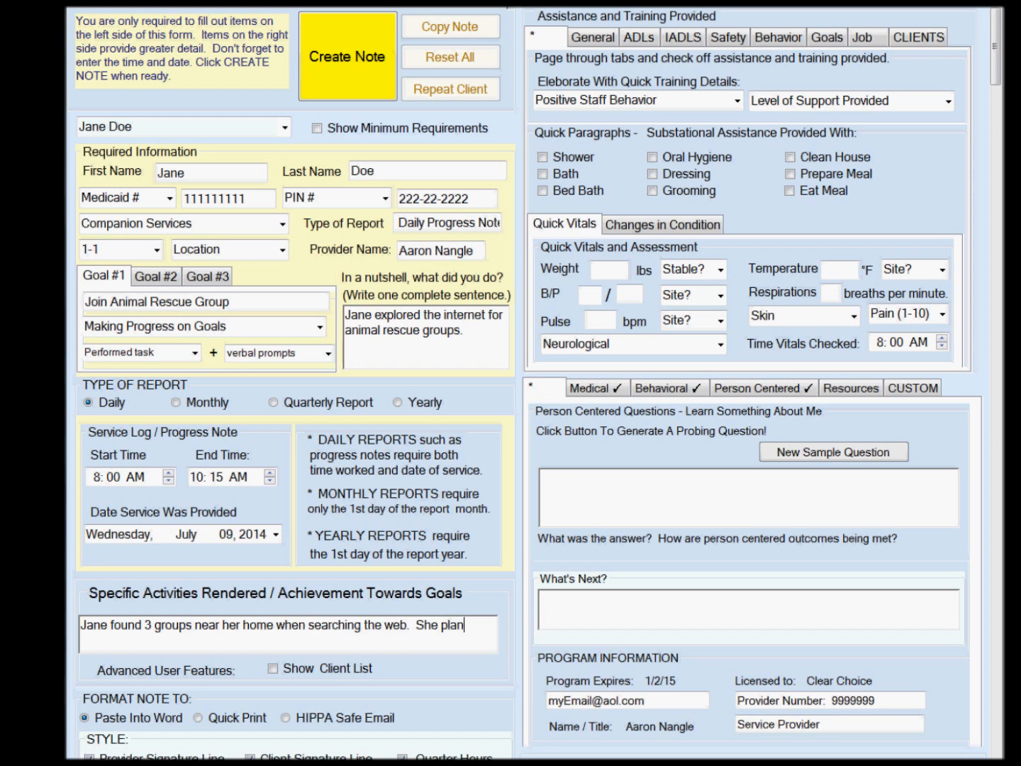
type("s to call them next week.")
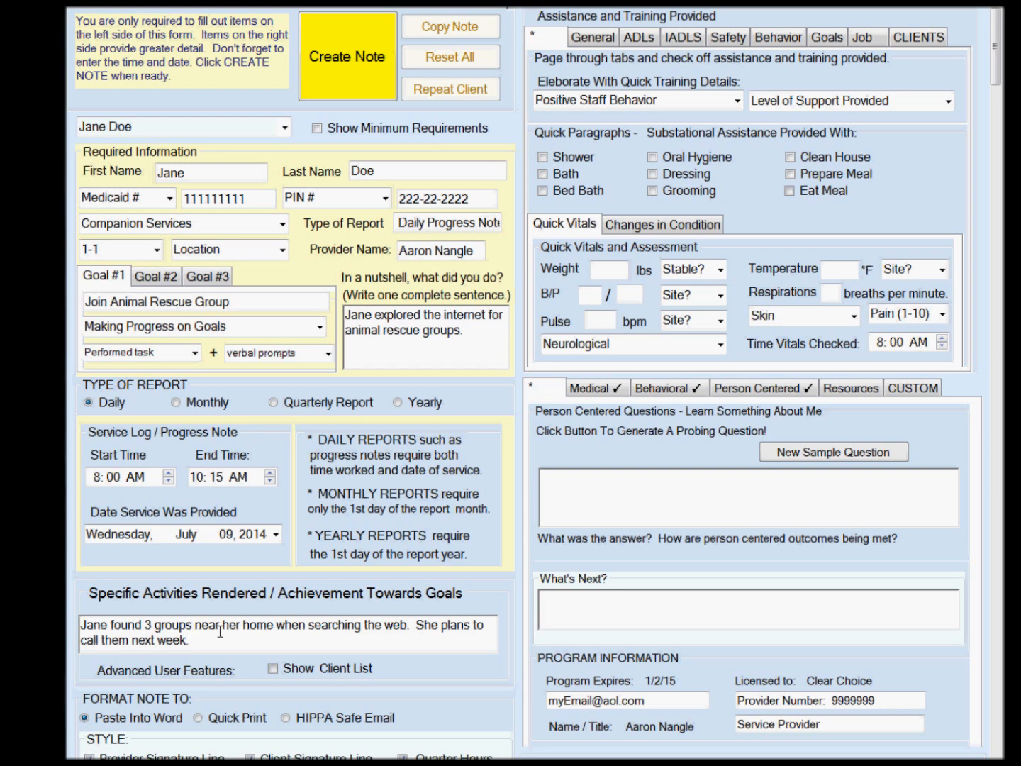
Set the positive staff behavior to Patient, friendly, and encouraging and the level of support to Minimal supervision.
left_click(737, 102)
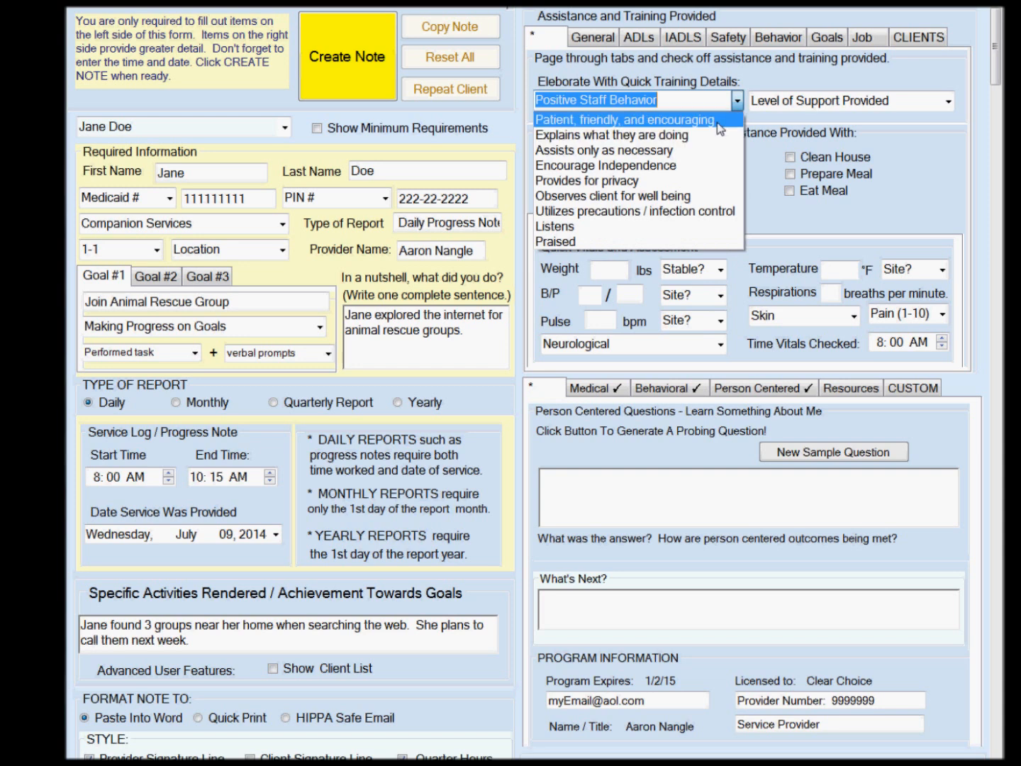
left_click(731, 118)
left_click(948, 104)
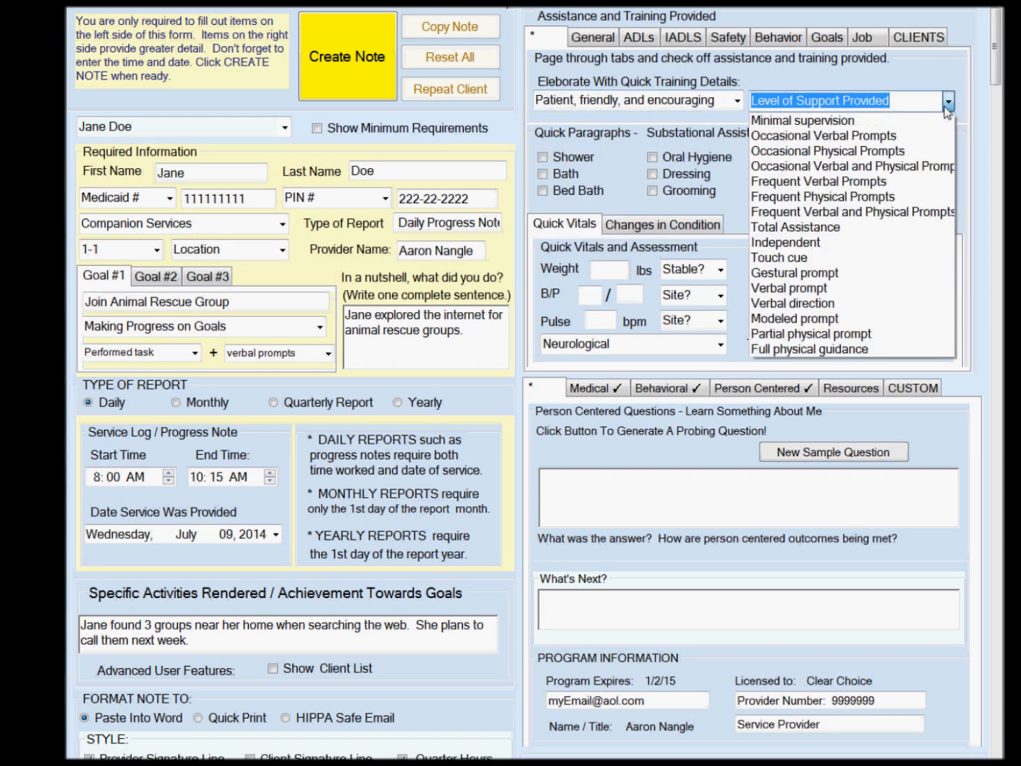
left_click(908, 117)
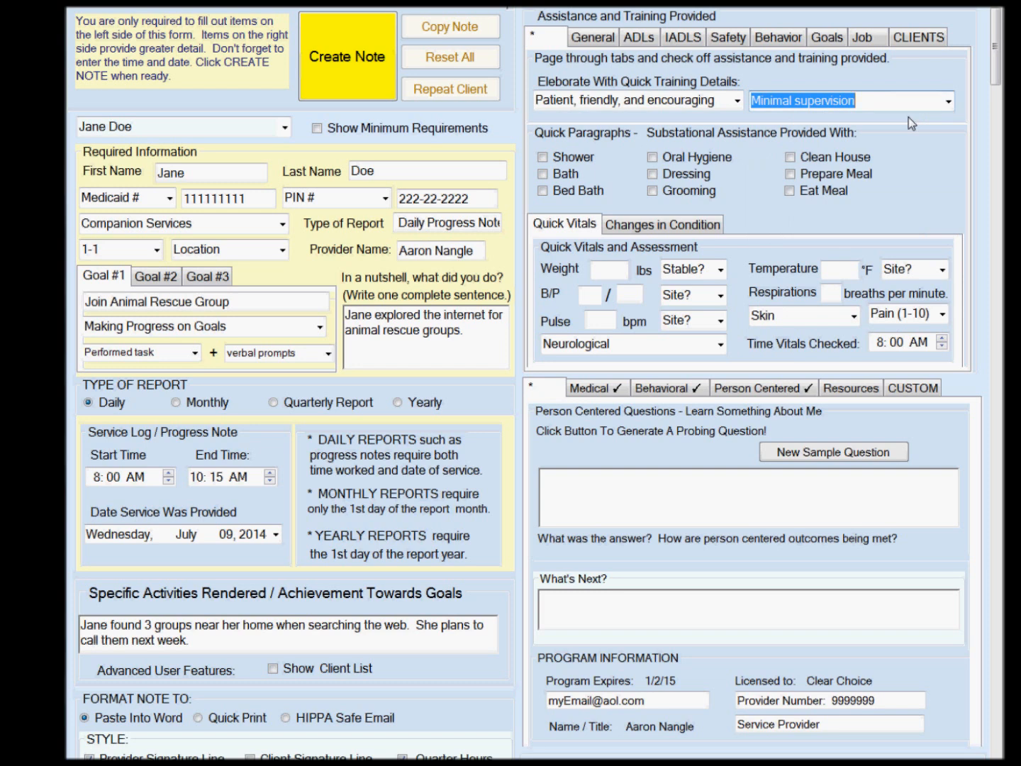
Write under What's Next that the provider will help the client make calls to rescue sites next week.
left_click(672, 622)
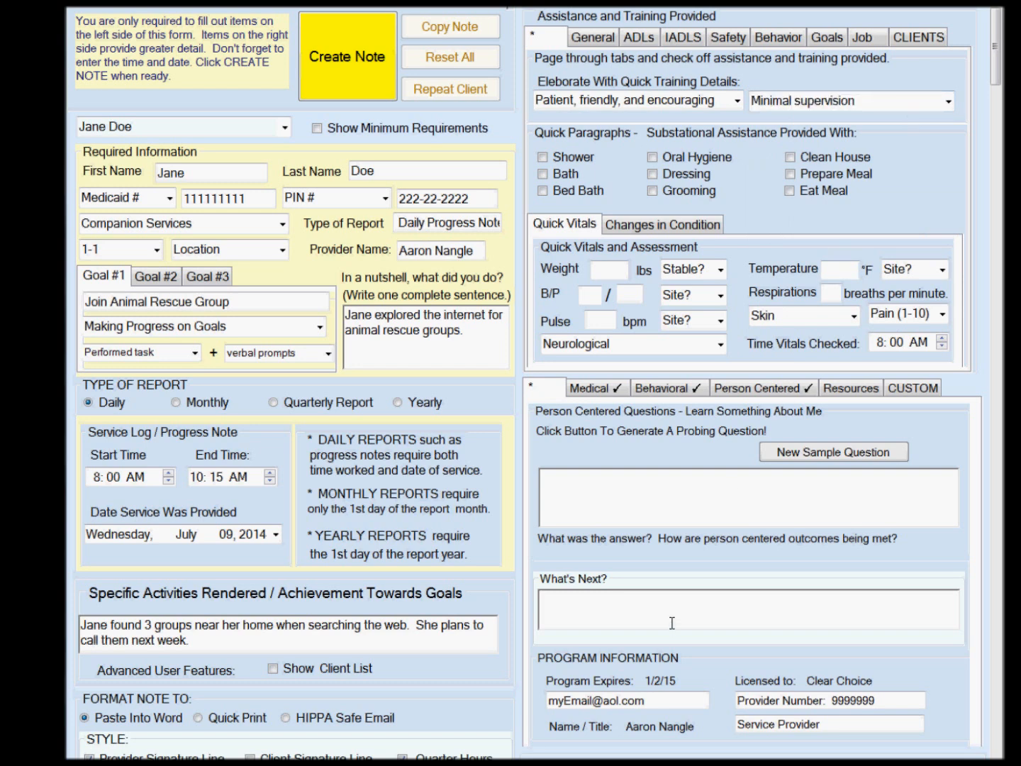
type("I will help Jane make calls to resc")
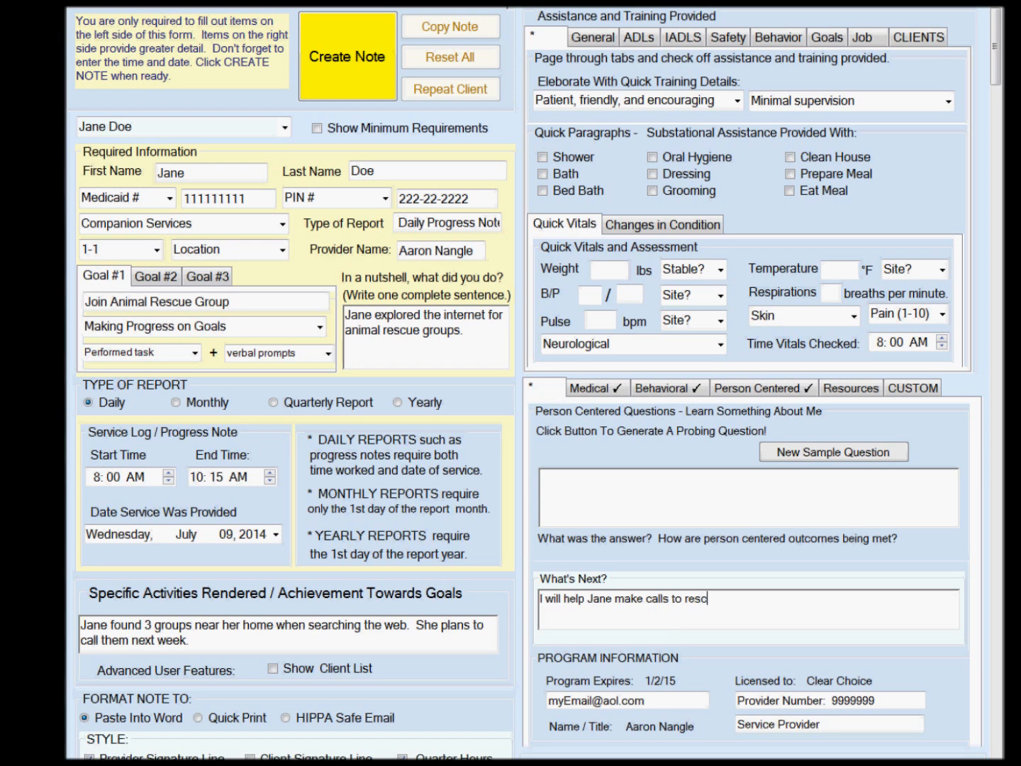
type("ue sites next week.")
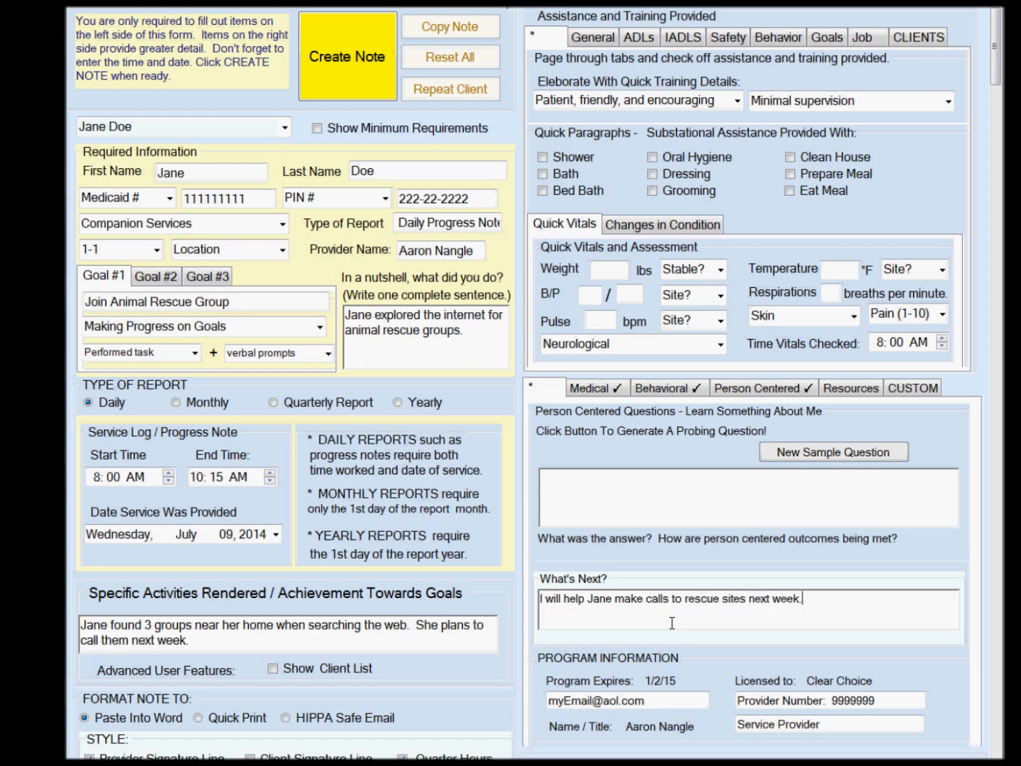
Mark the General statements about working on goals today, ensuring goals are still important and relevant, and offering choices of activity.
left_click(600, 43)
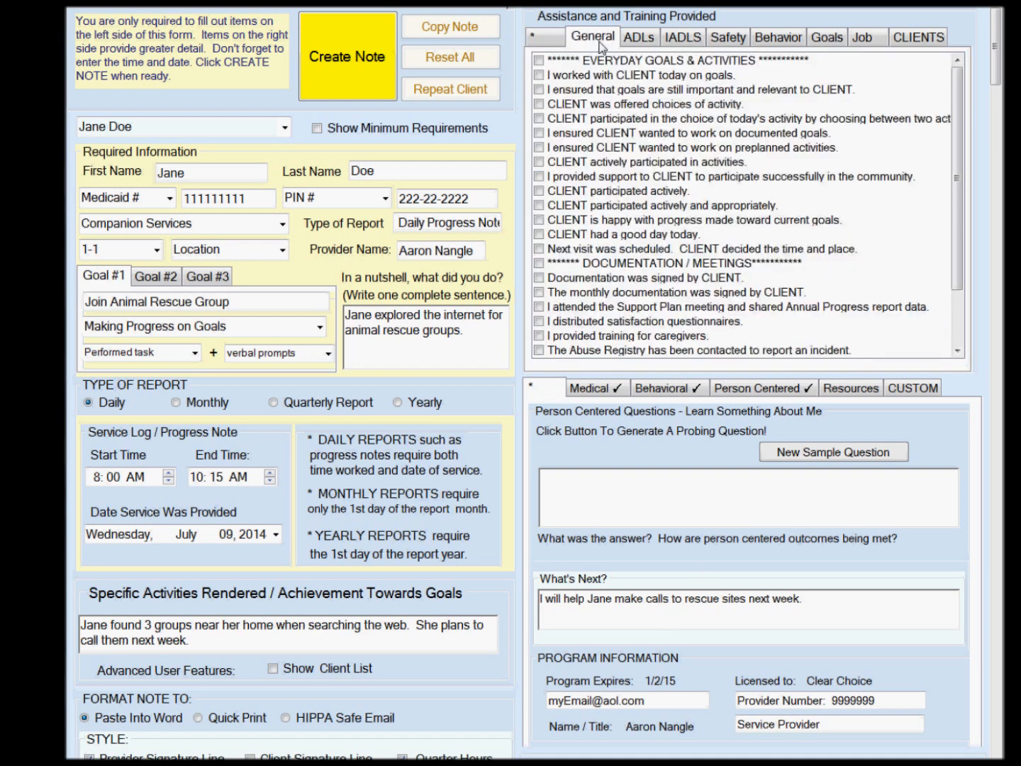
left_click(539, 74)
left_click(539, 89)
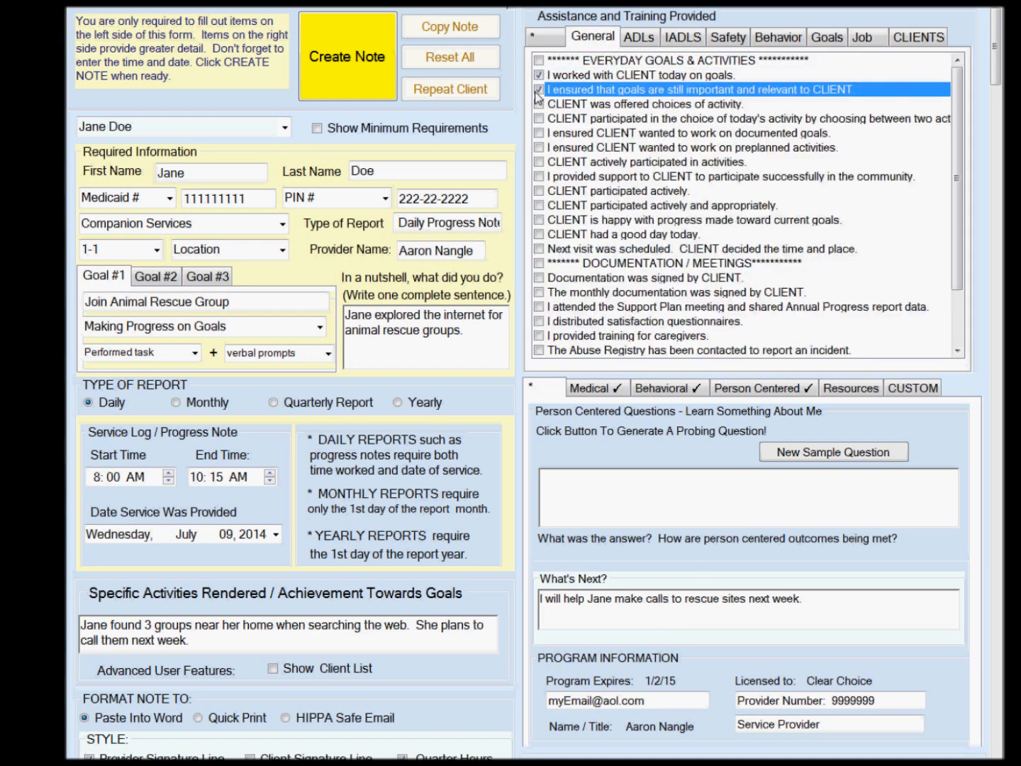
left_click(540, 104)
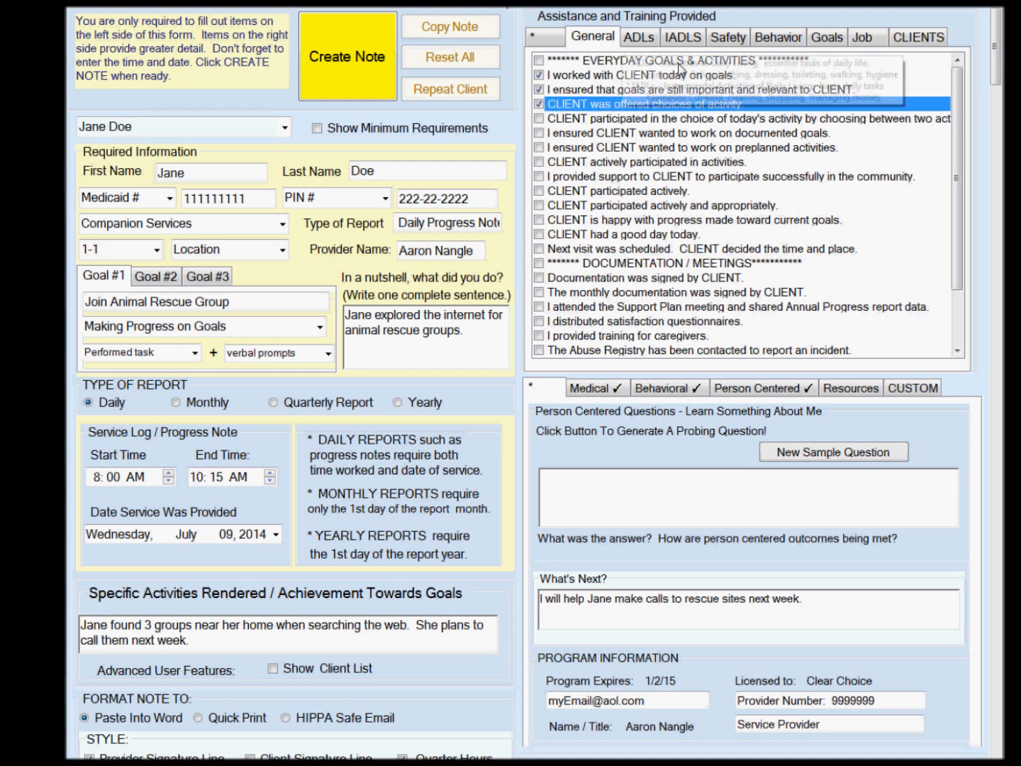
Mark the IADLs statements about providing the client with social skills training and assisting the client with communication.
left_click_drag(951, 134, 951, 222)
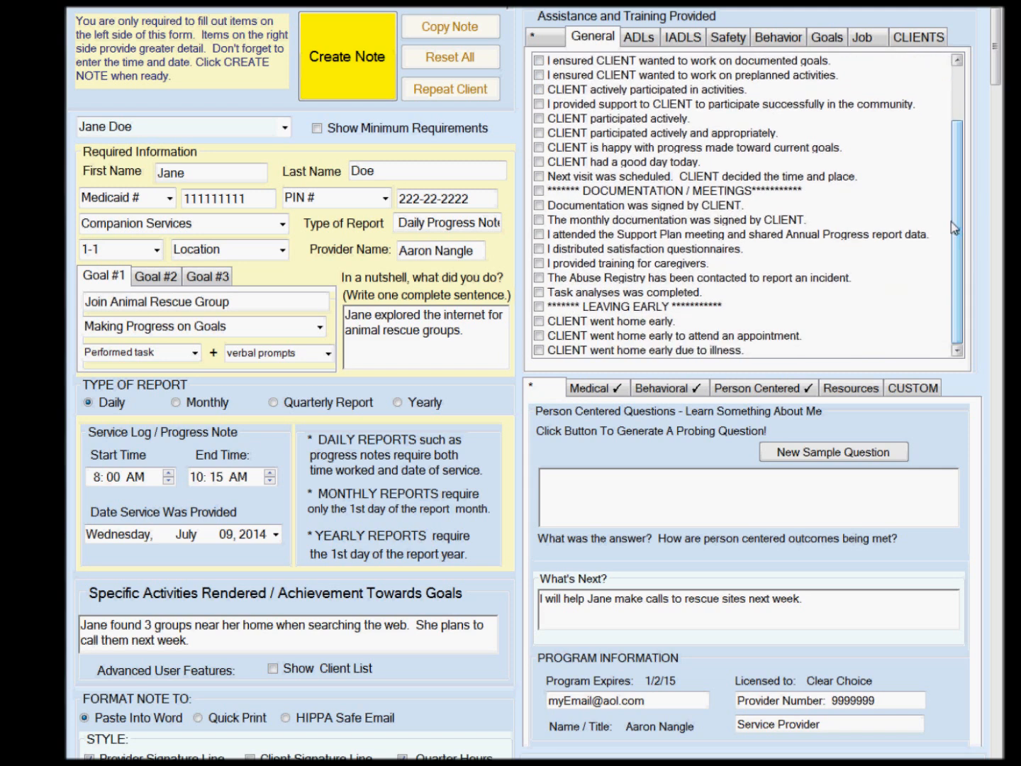
left_click(648, 42)
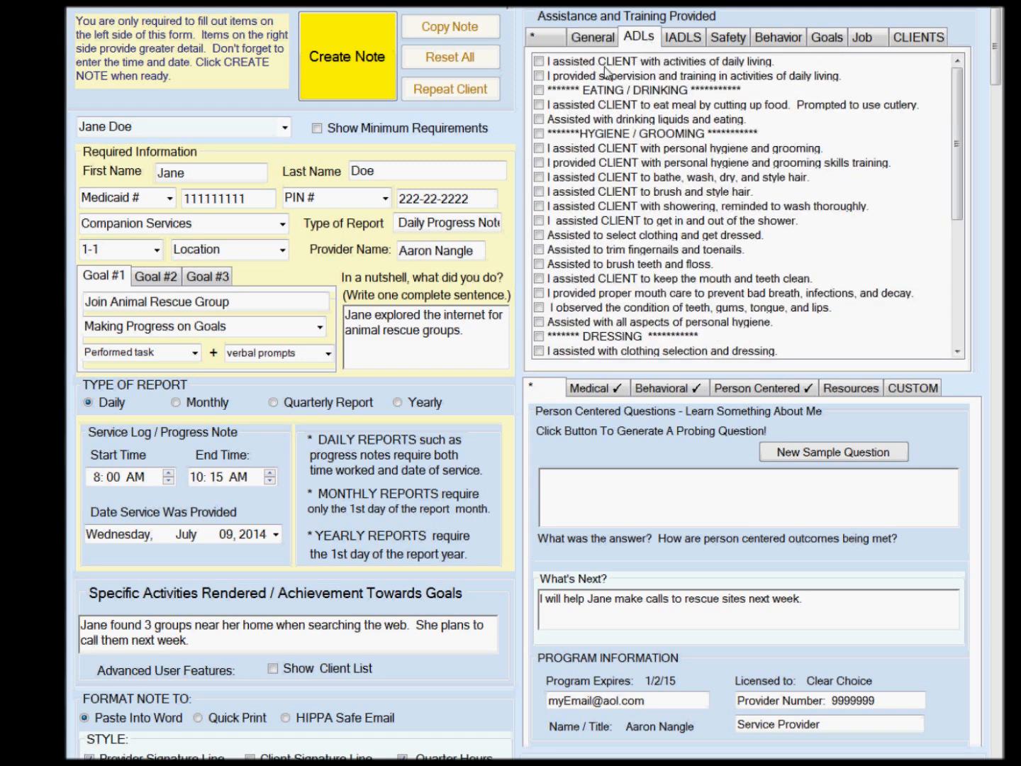
left_click_drag(951, 93, 954, 244)
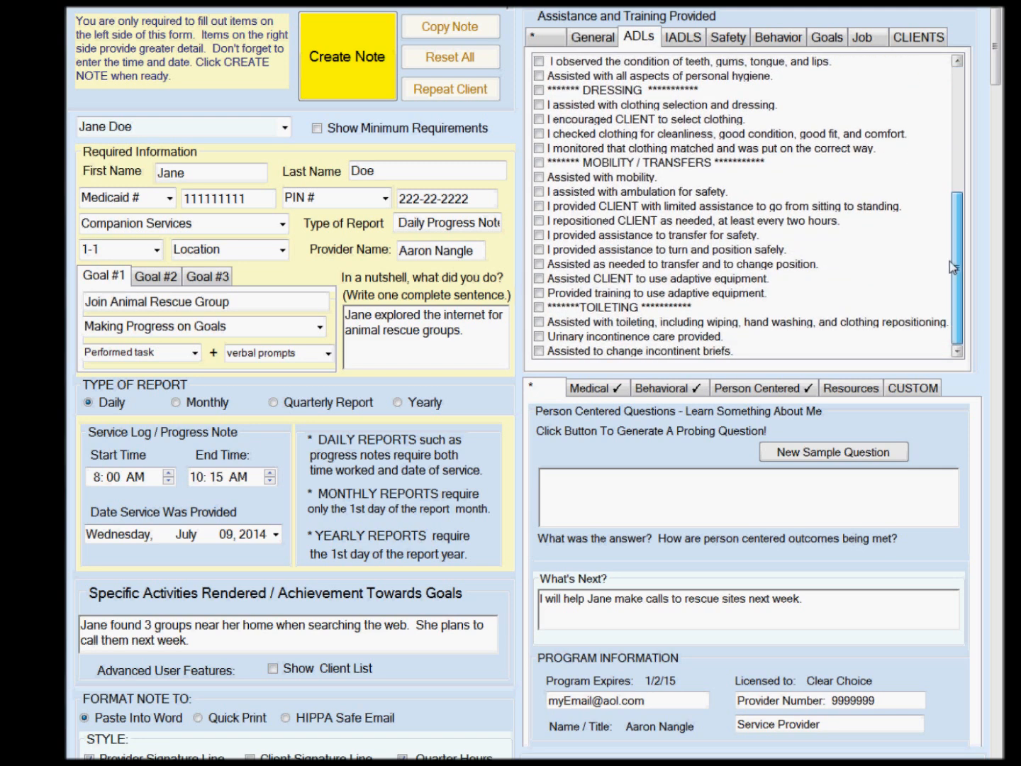
left_click(683, 37)
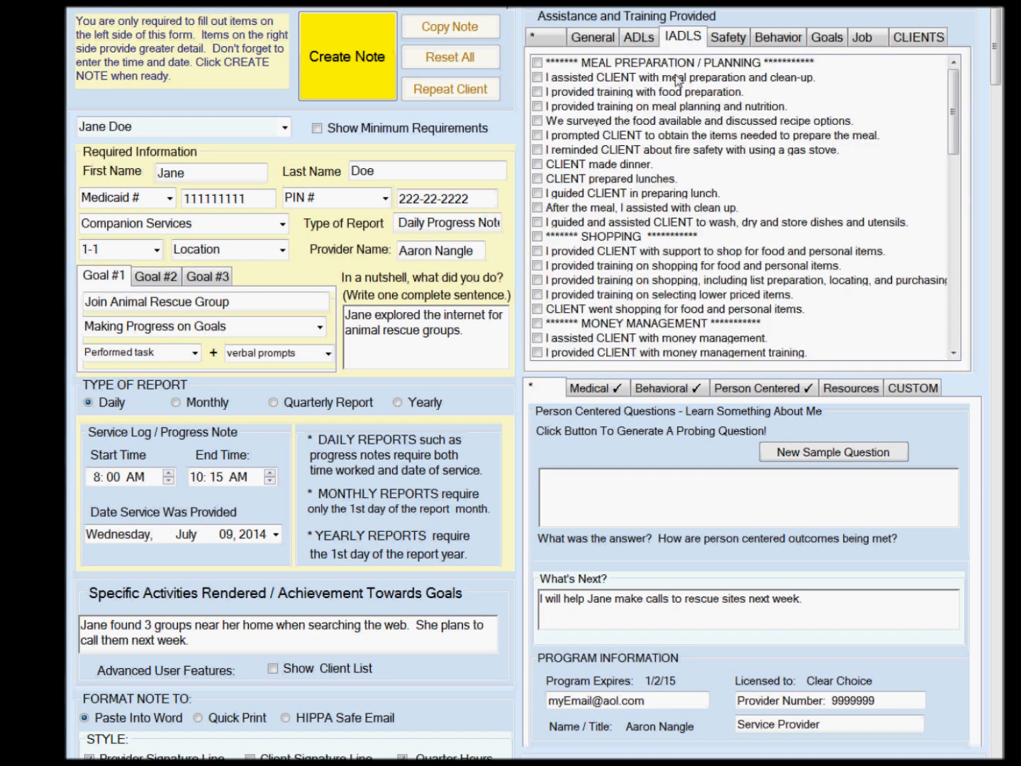
left_click_drag(954, 130, 954, 326)
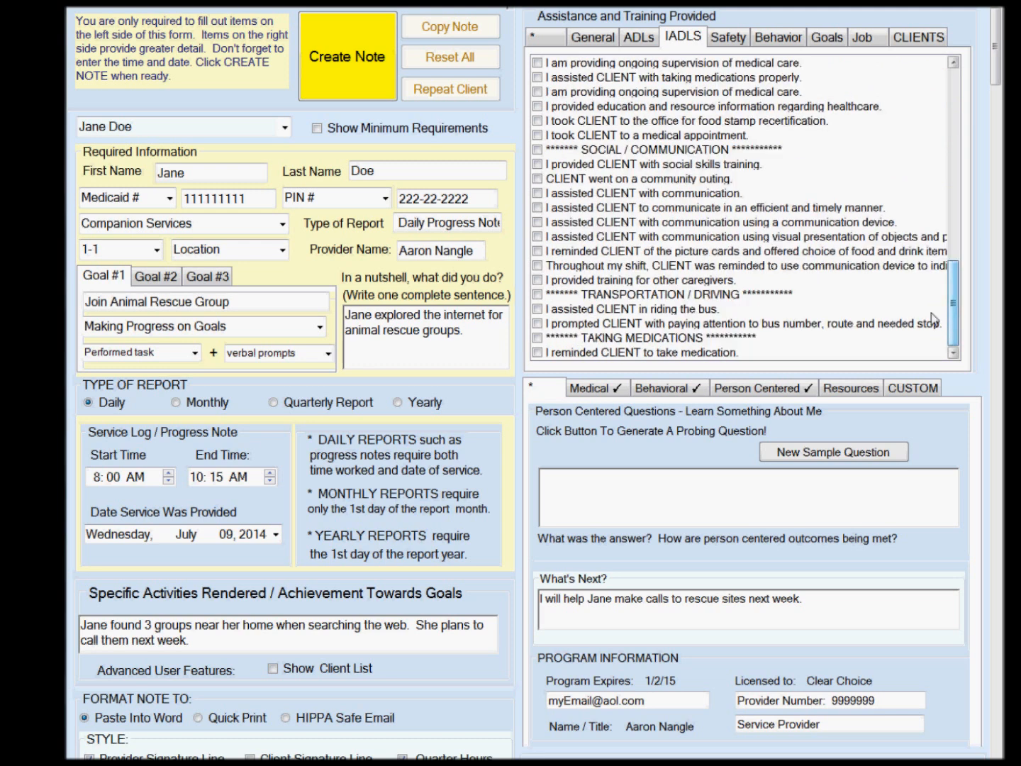
left_click(538, 164)
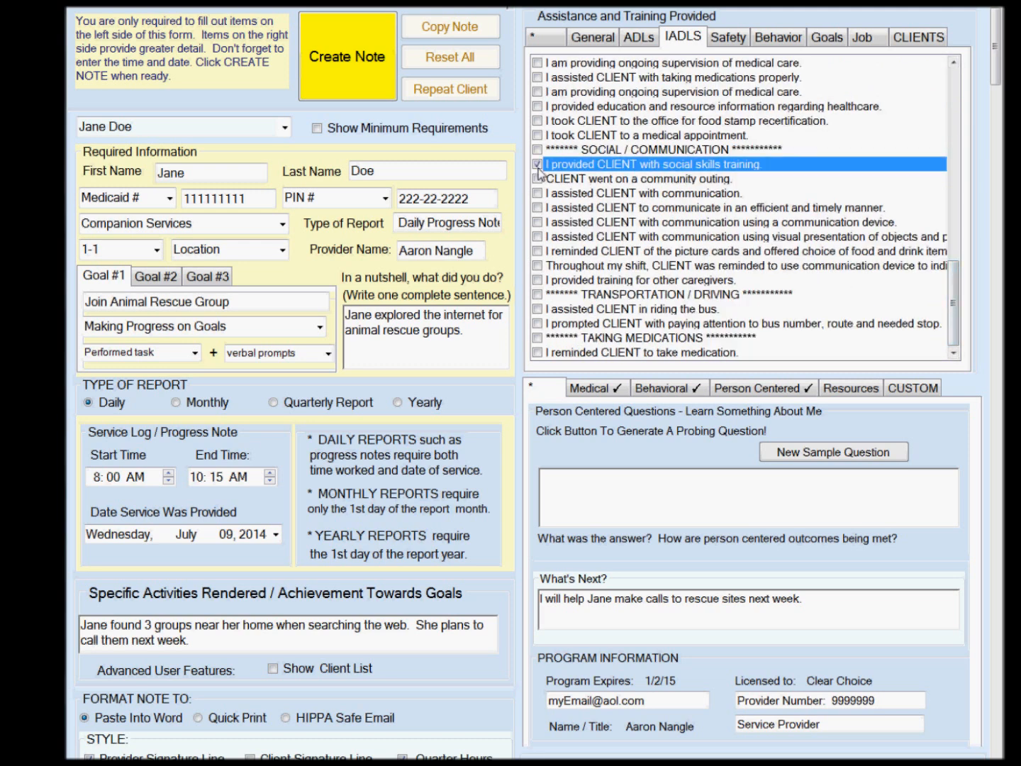
left_click(535, 195)
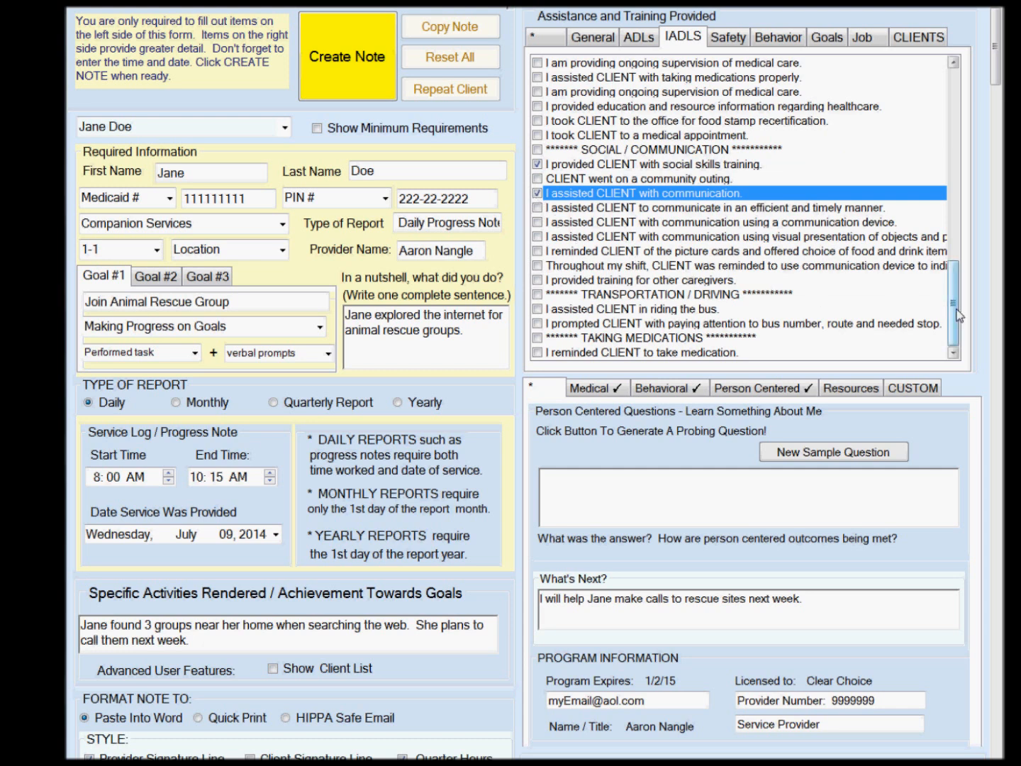
Mark the Safety statements that the client demonstrated good safety awareness and was provided online safety skills training.
left_click(728, 43)
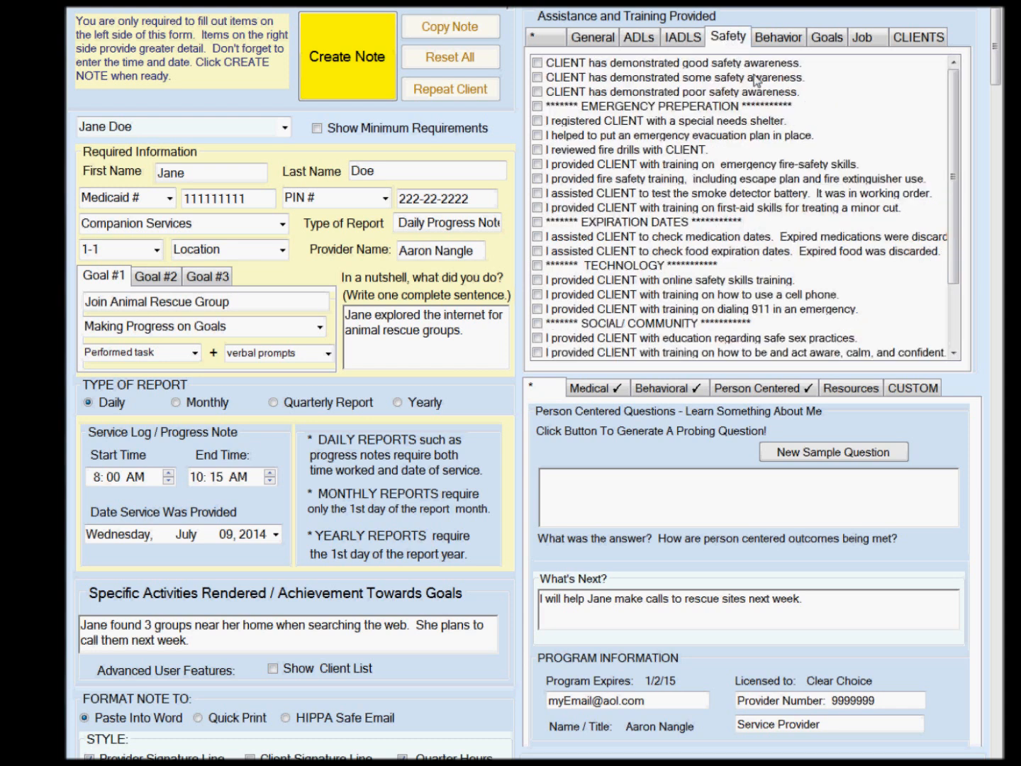
left_click(538, 63)
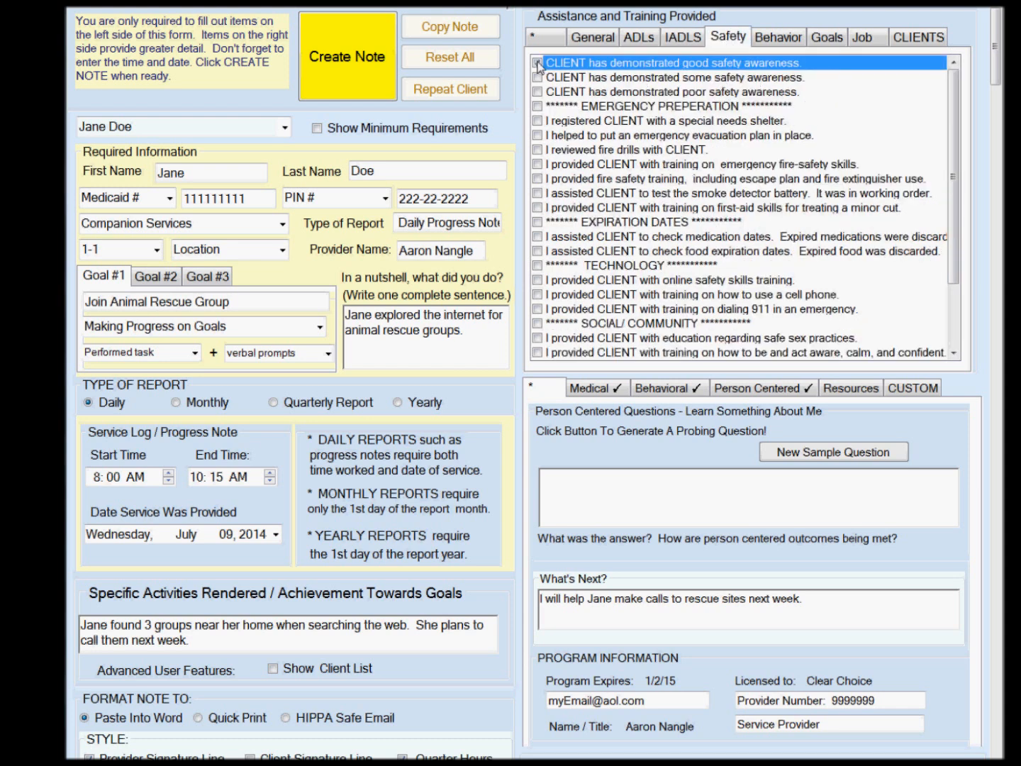
left_click_drag(955, 128, 953, 184)
left_click(553, 195)
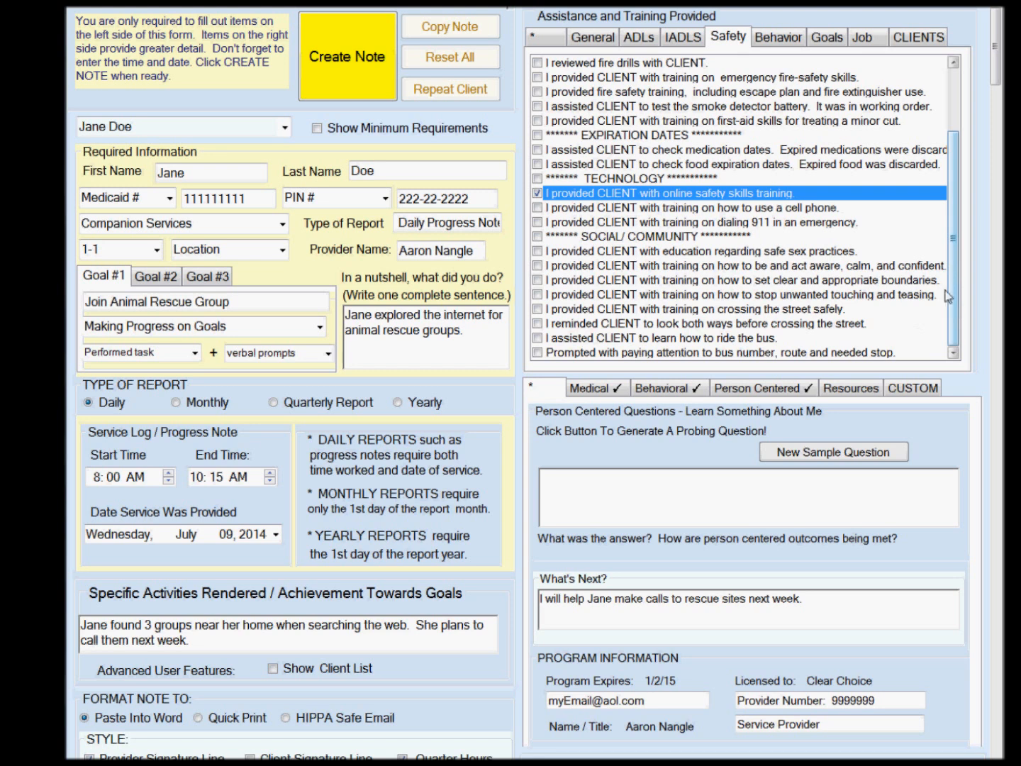
Look through the Behavior, Goals and Job statements under Assistance and Training Provided.
left_click(778, 37)
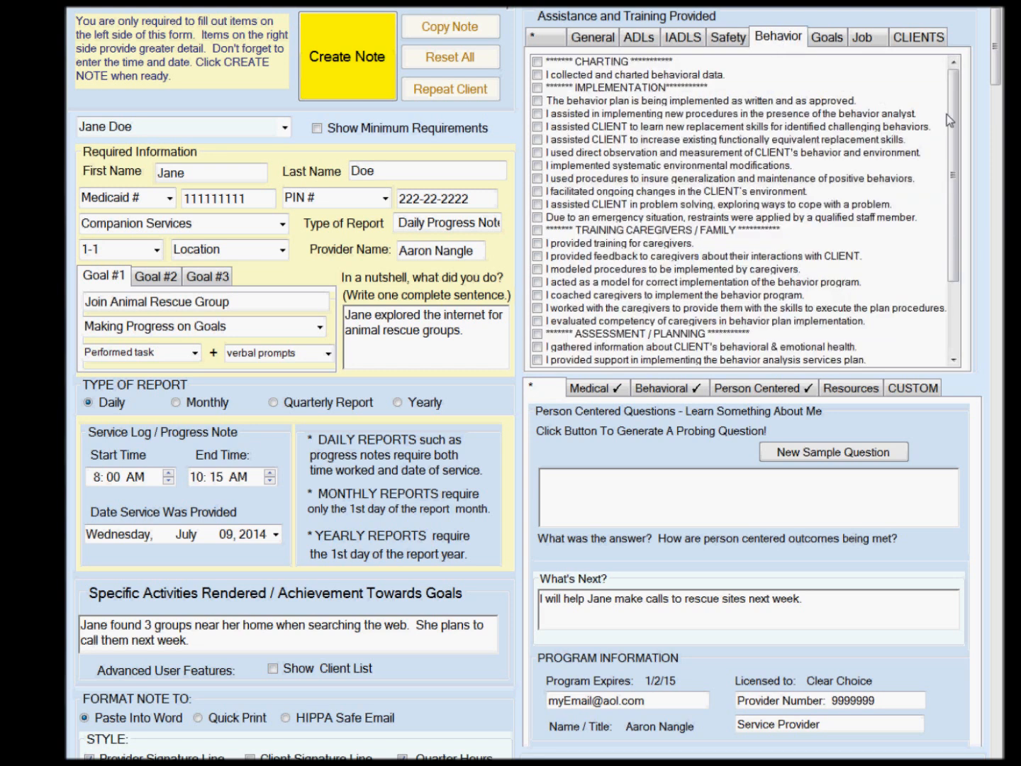
scroll(951, 143, "down", 3)
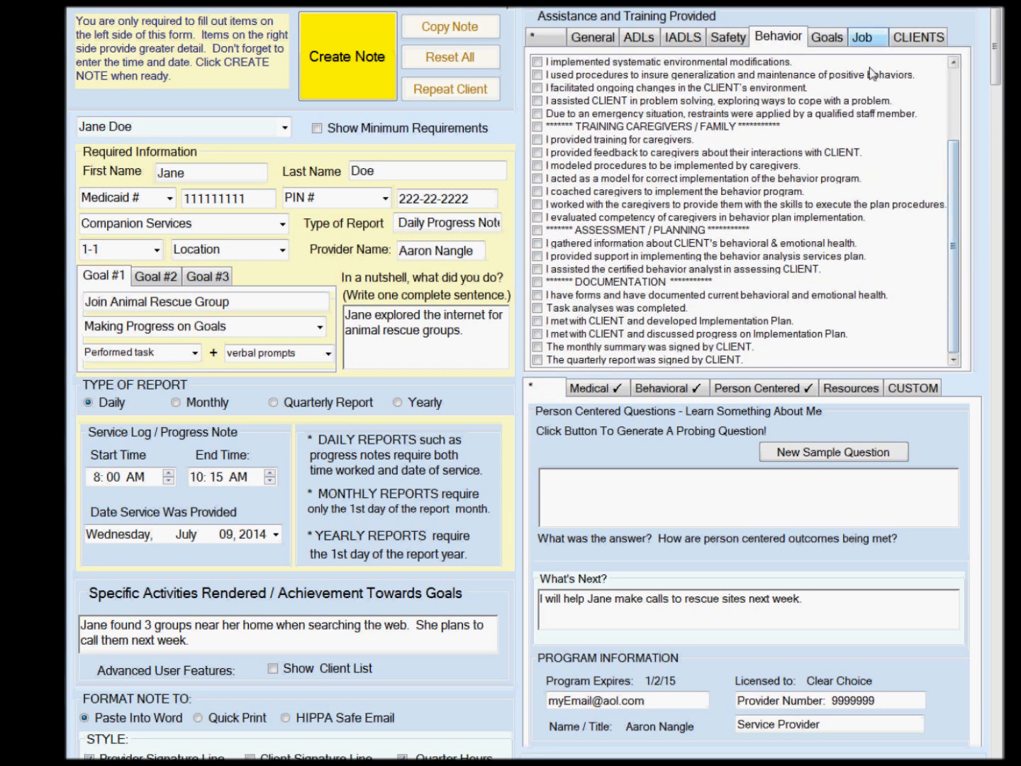
left_click(835, 41)
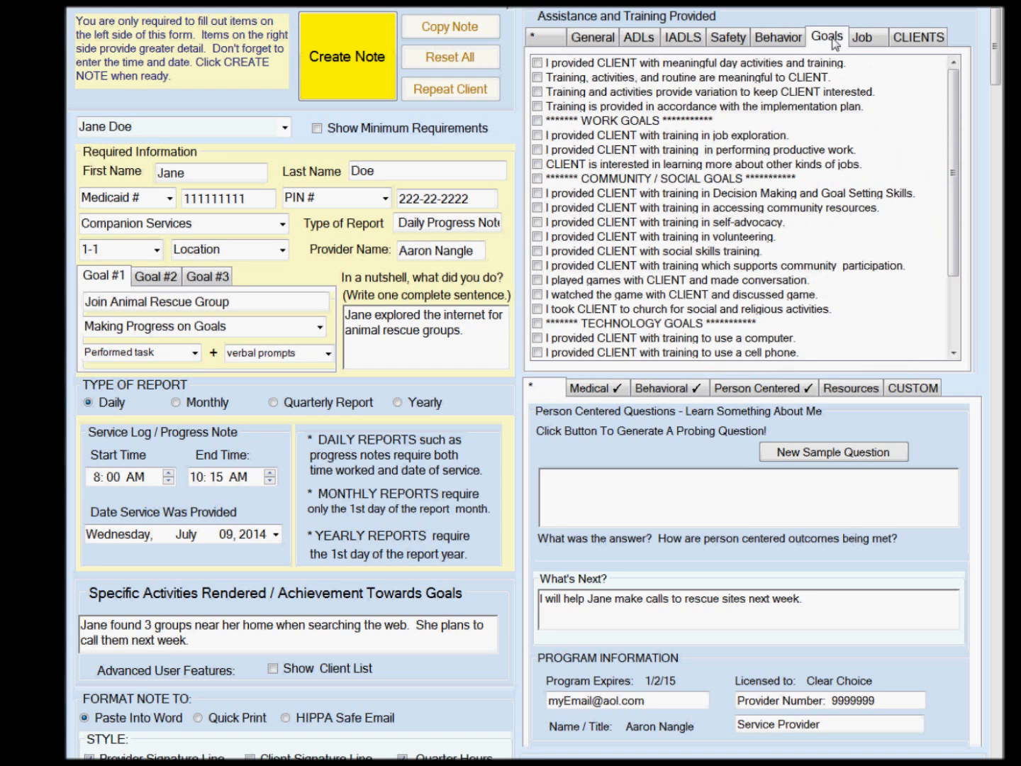
left_click_drag(958, 94, 959, 252)
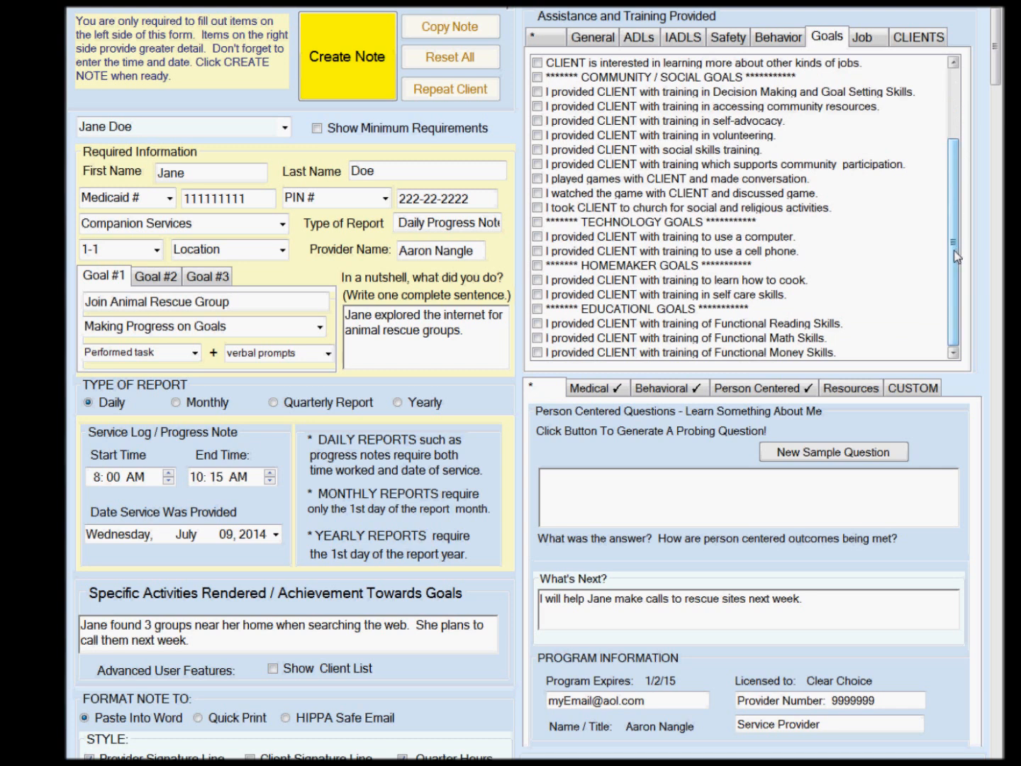
left_click(865, 40)
left_click_drag(958, 103, 962, 251)
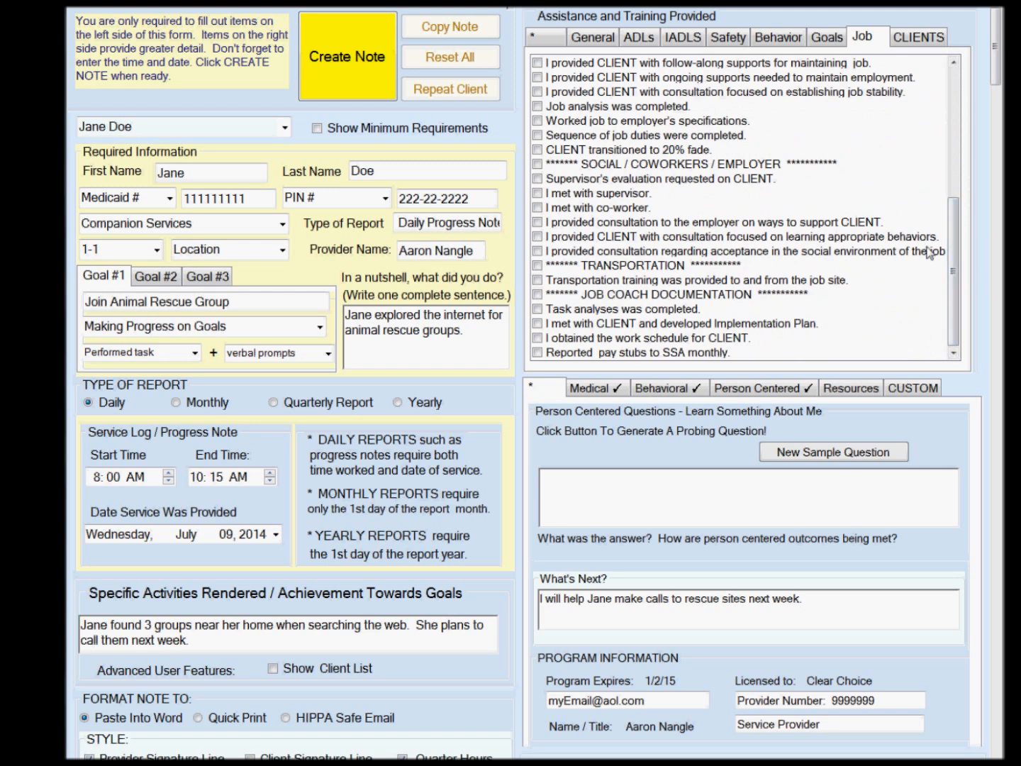
Generate the sample question "What makes you mad?" and answer that the client gets really mad when people don't understand her on the telephone.
left_click(887, 453)
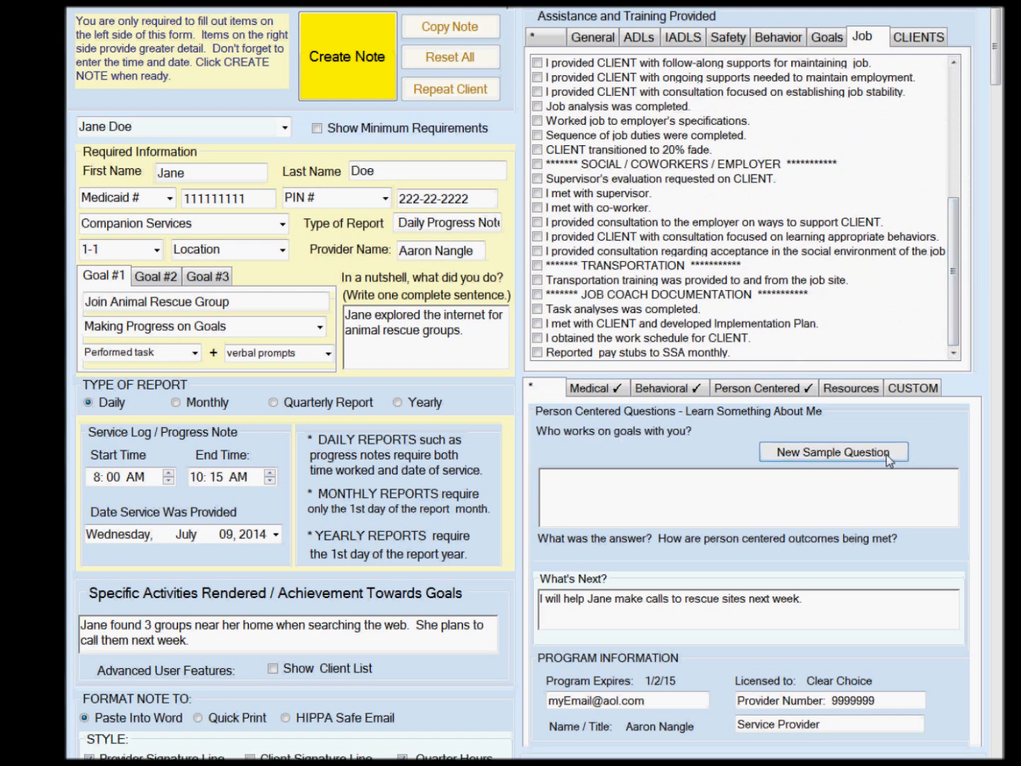
left_click(886, 454)
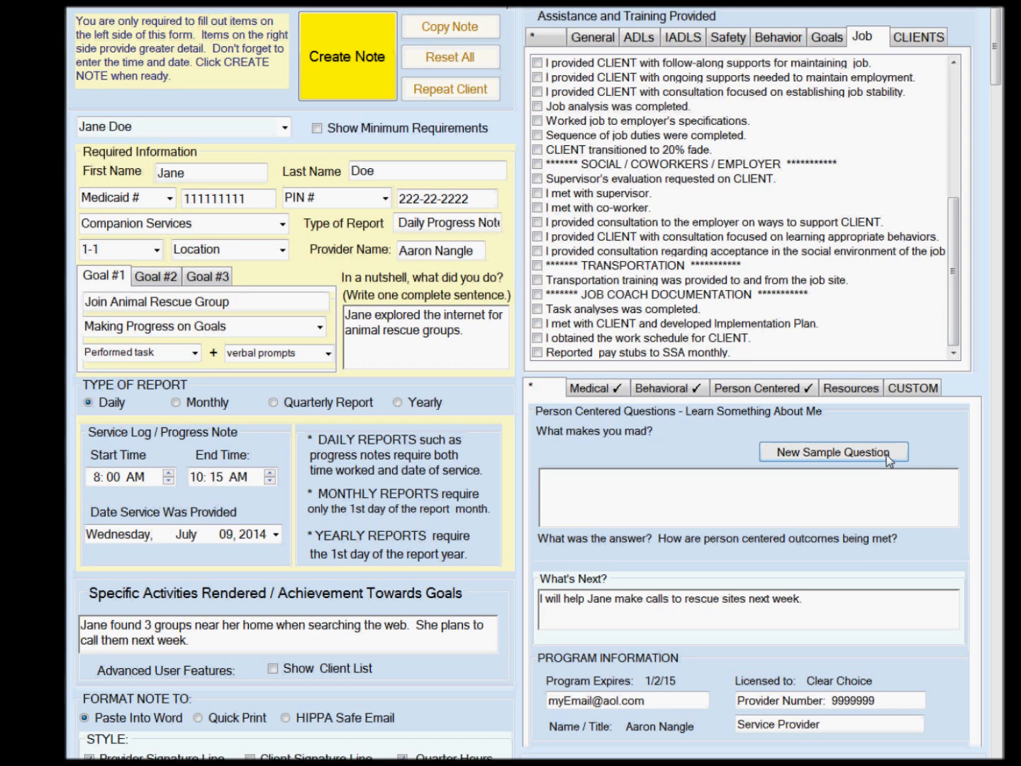
left_click(877, 511)
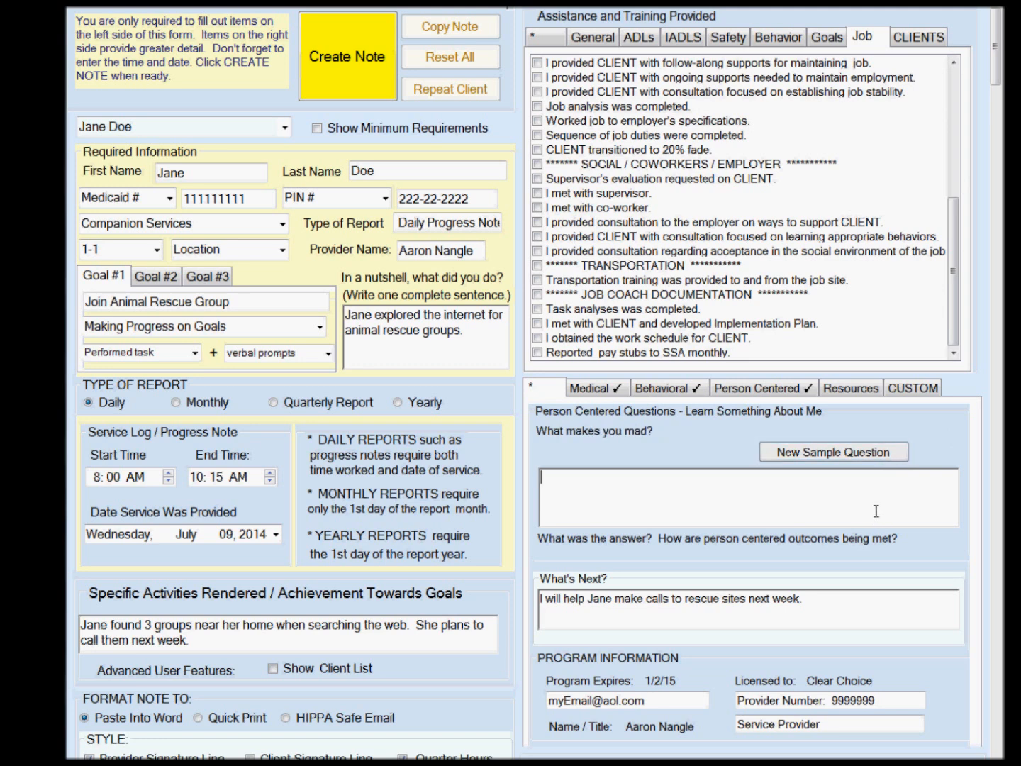
type("Jane said she gets rea")
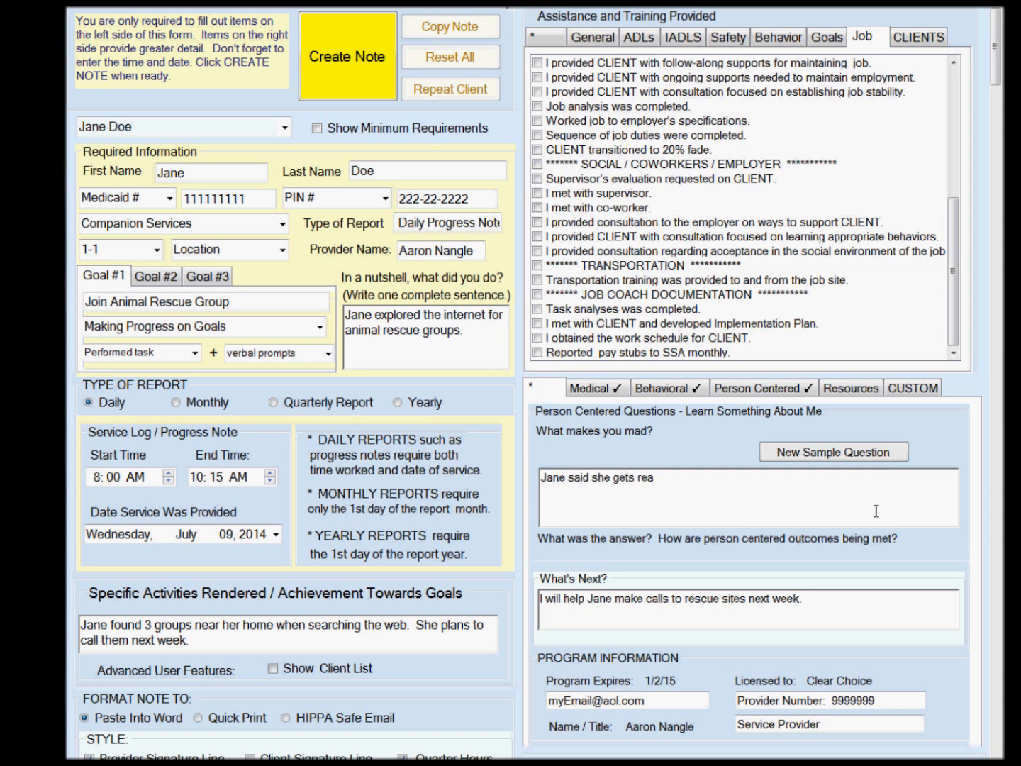
type("lly mad when people don't ")
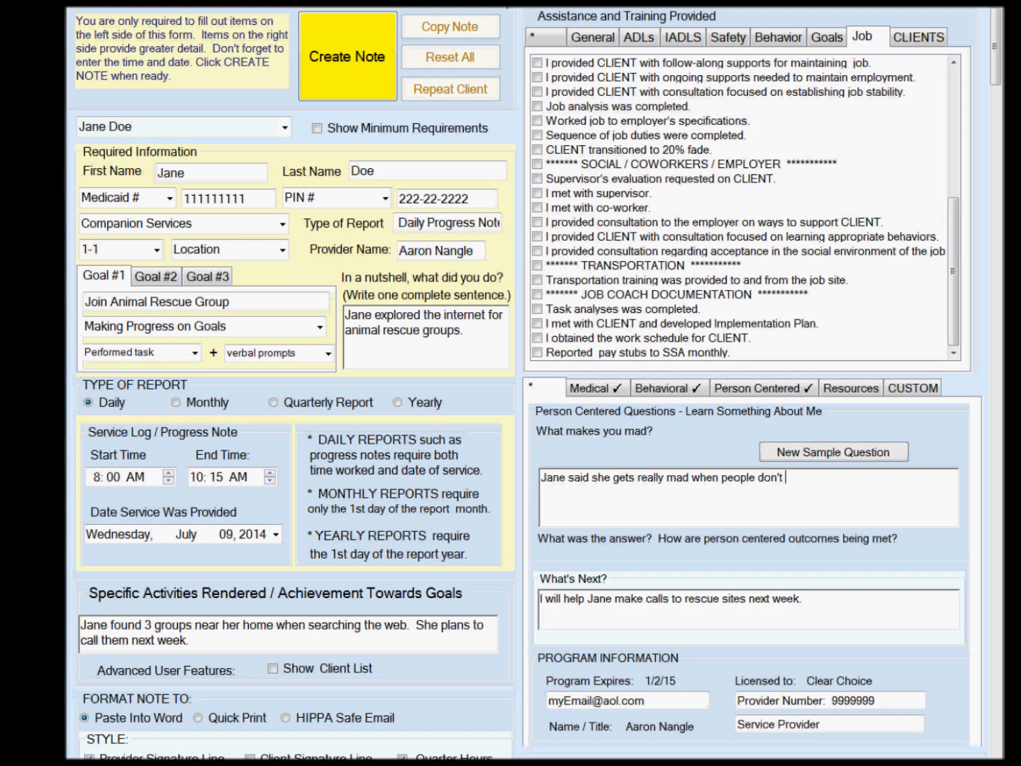
type("understand her on the tele")
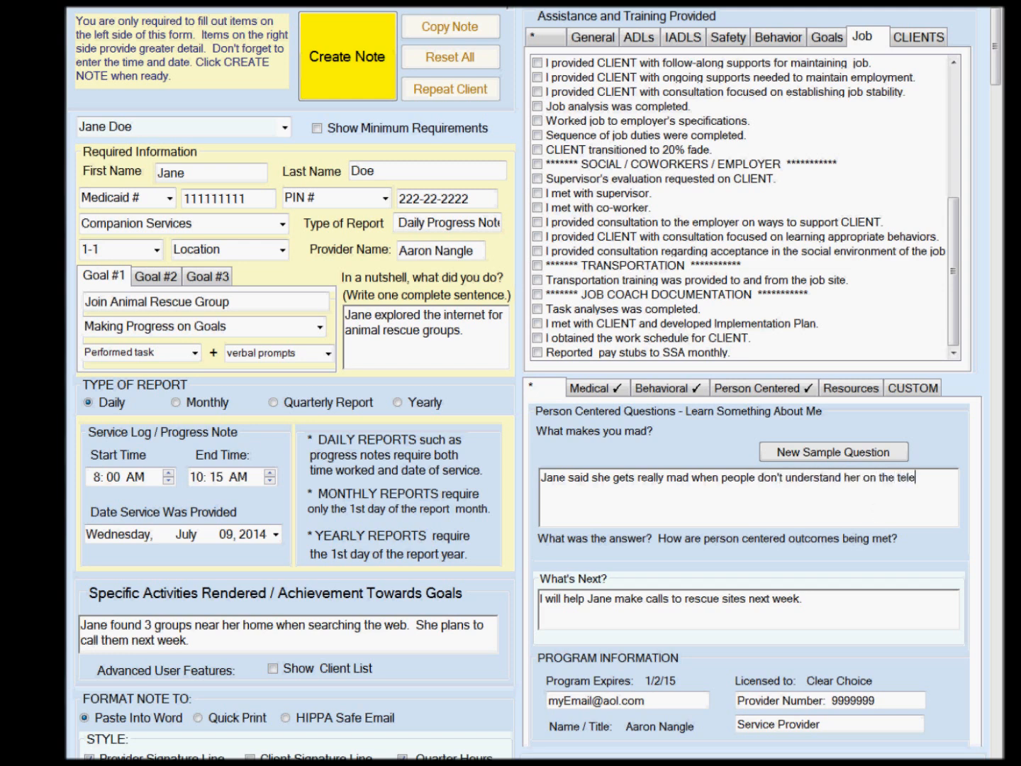
type("phone.")
Mark the Person Centered statements that the service time and place were agreed upon and that the goals worked on are those listed in the plan.
left_click(600, 388)
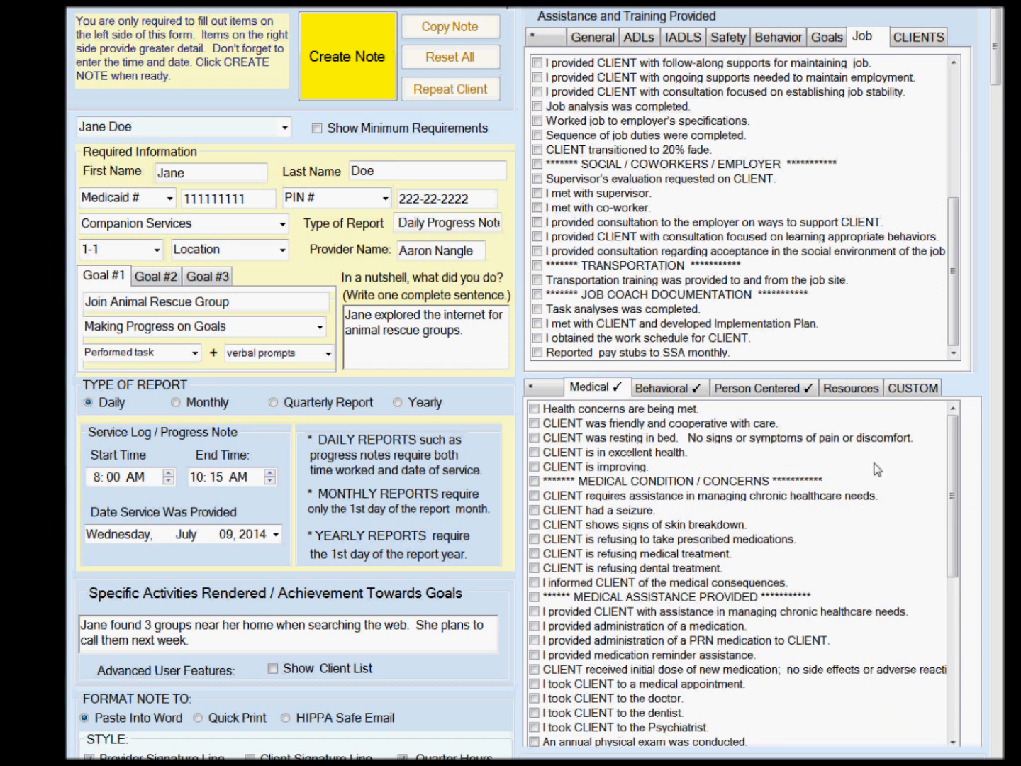
left_click_drag(955, 471, 968, 647)
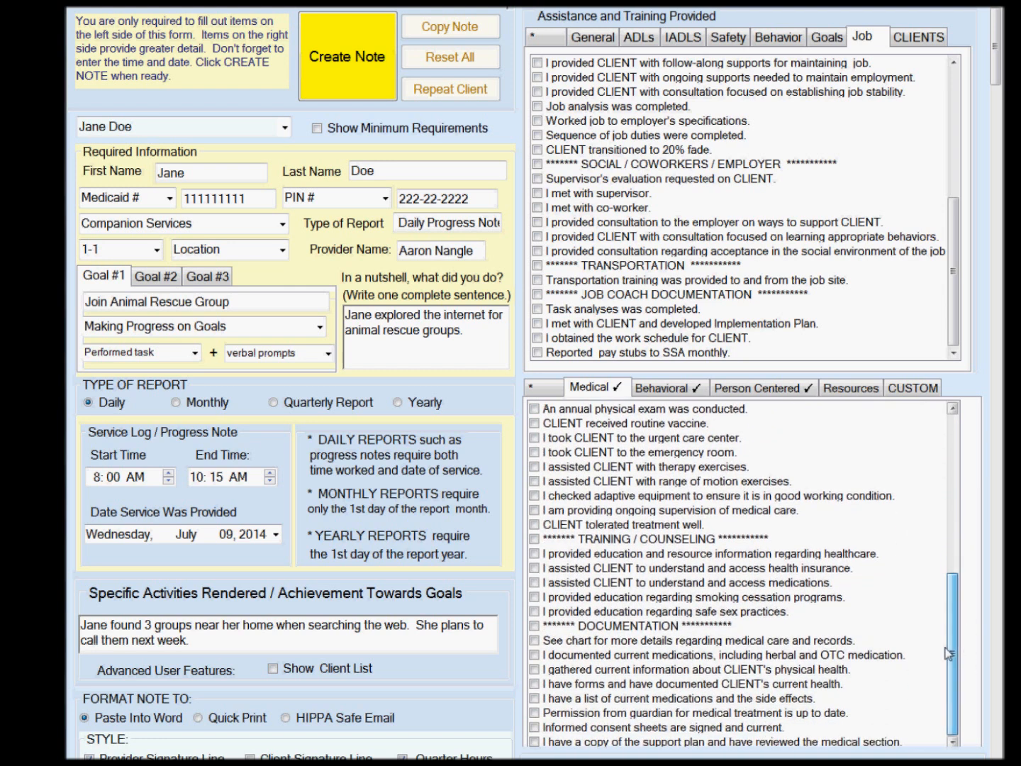
left_click(666, 388)
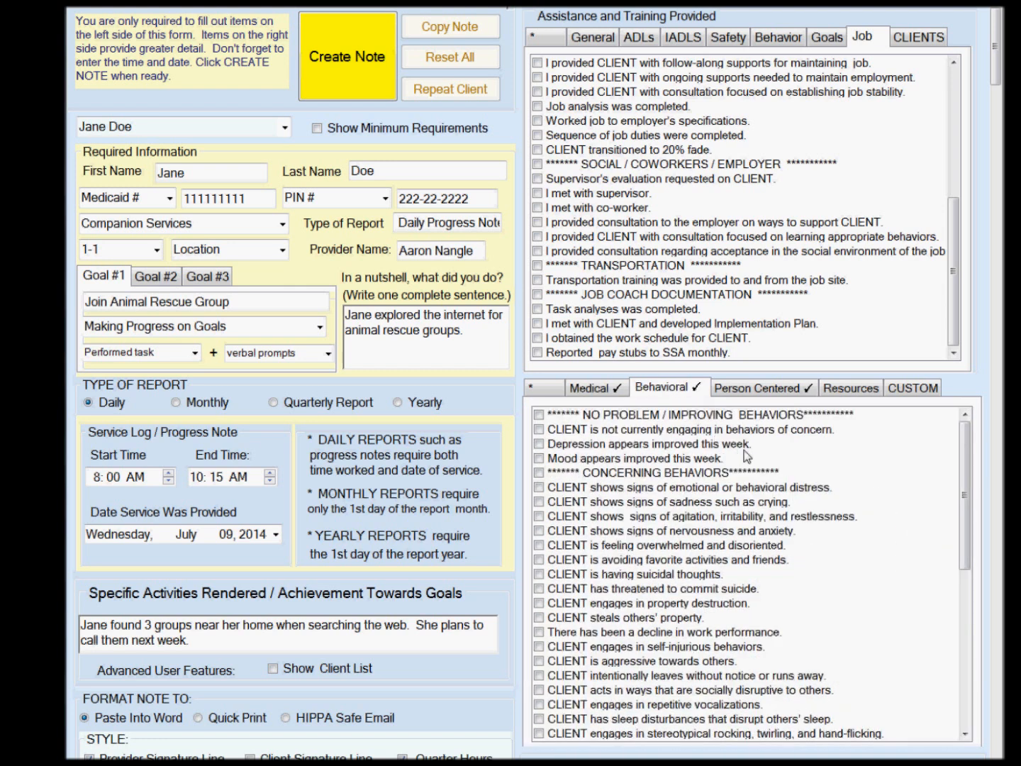
left_click_drag(964, 476, 967, 673)
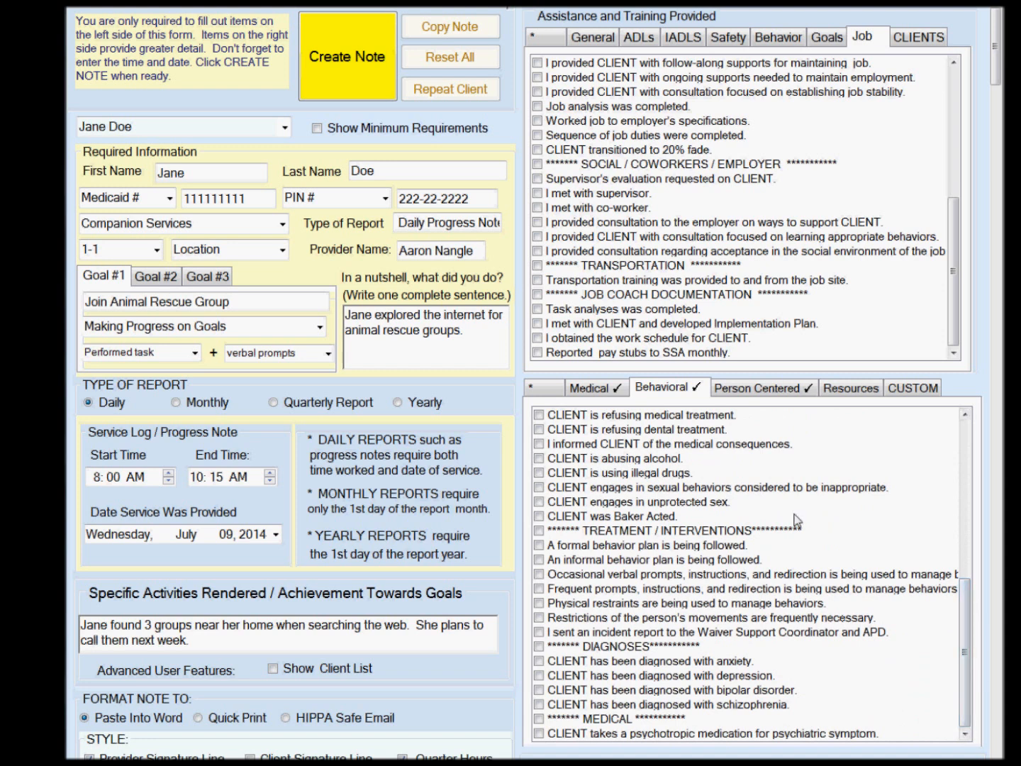
left_click(756, 395)
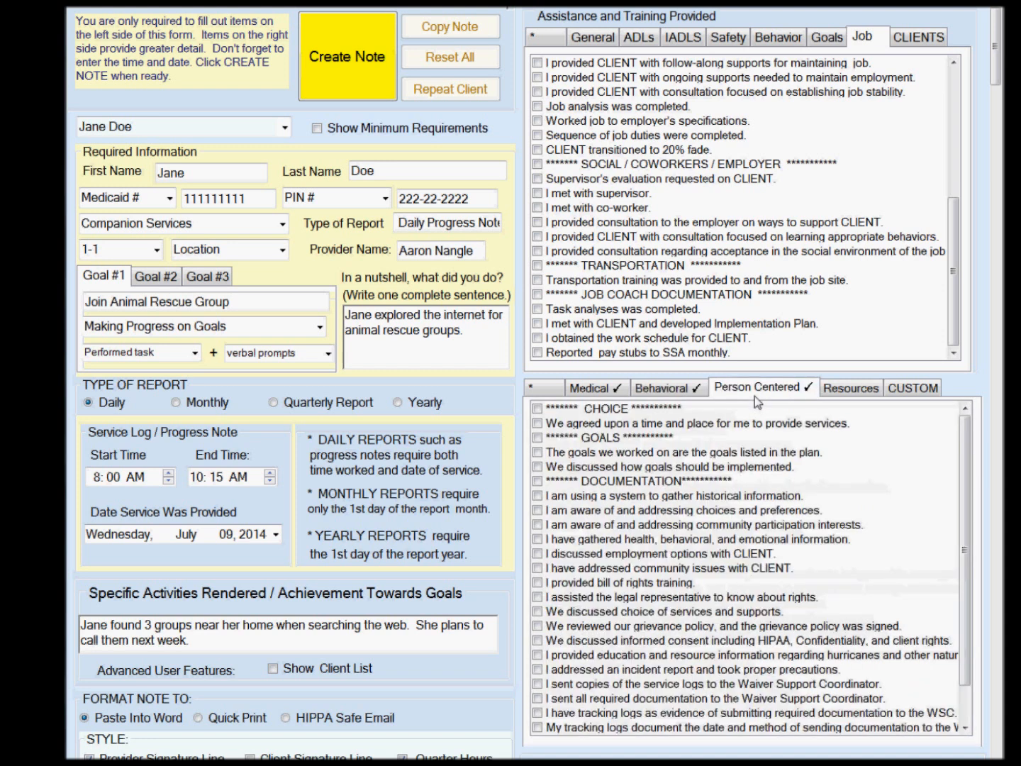
left_click(540, 424)
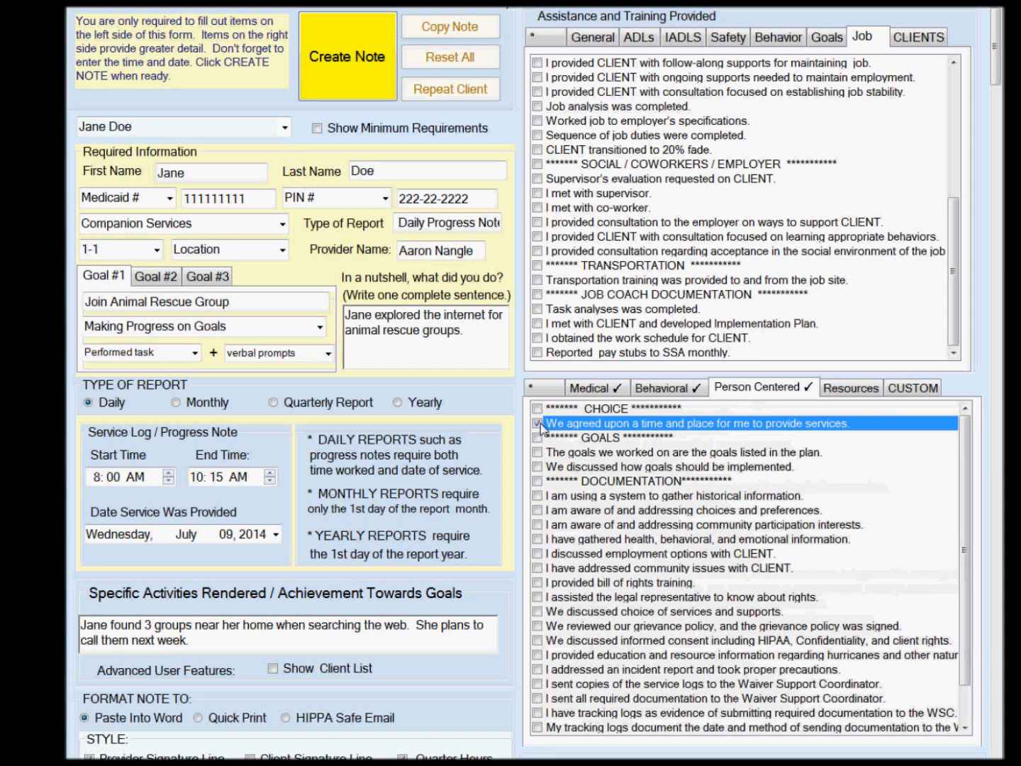
left_click(540, 453)
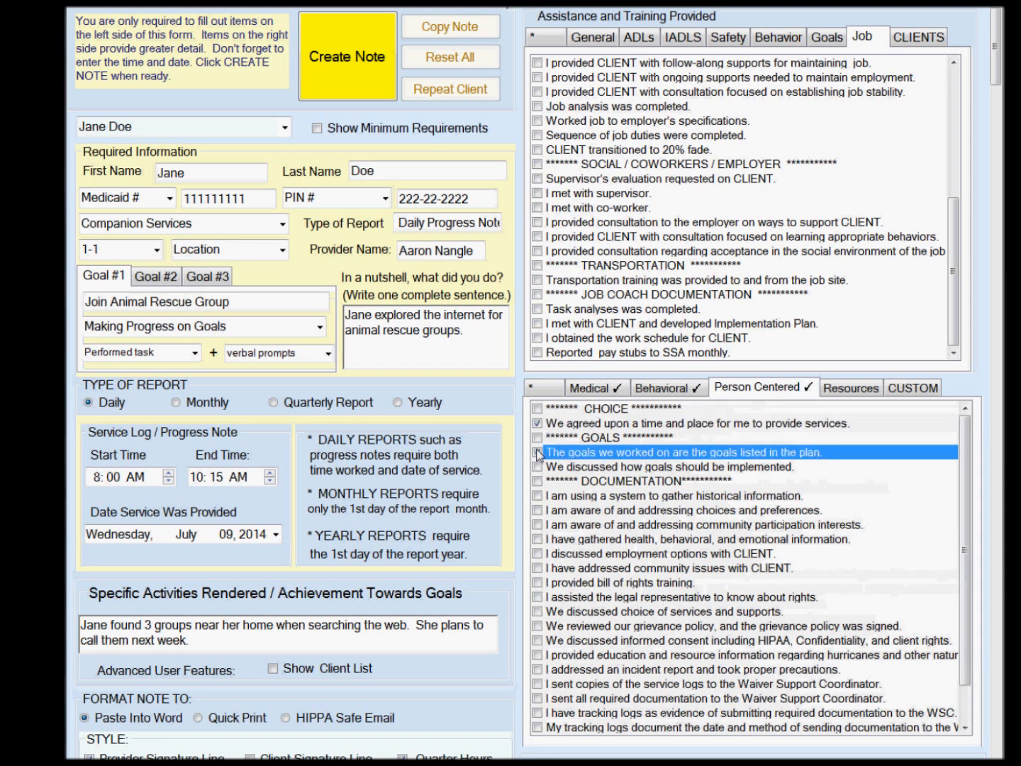
left_click_drag(964, 491, 965, 521)
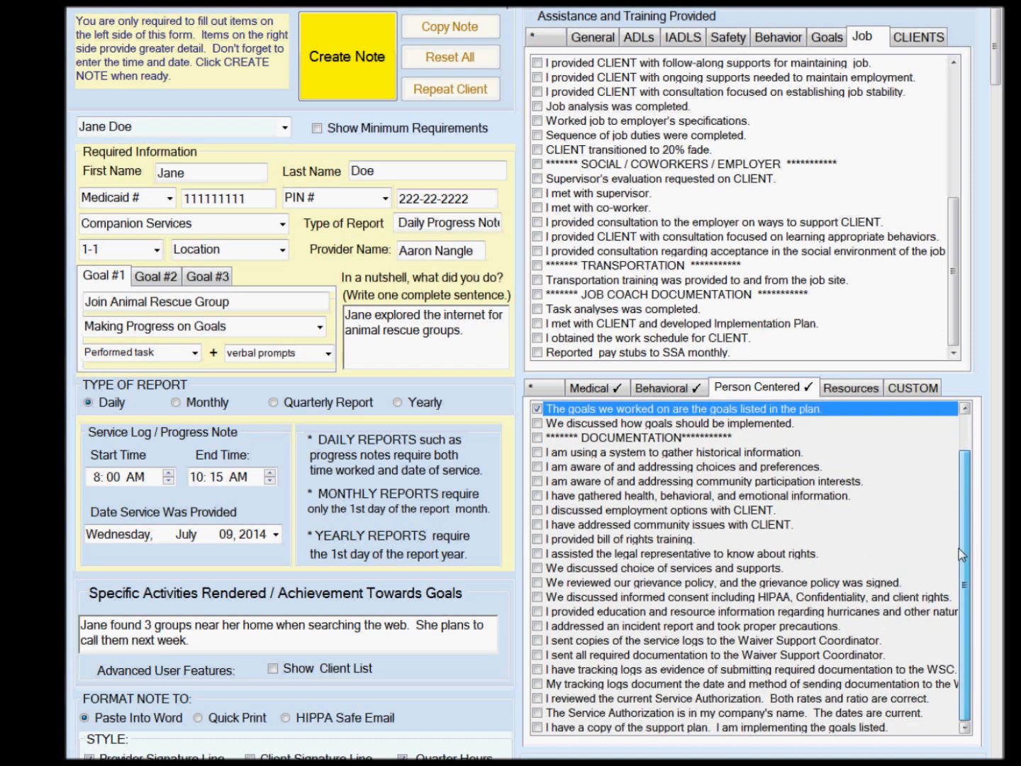
Set the service location to Person's Home and create the progress note.
left_click(853, 394)
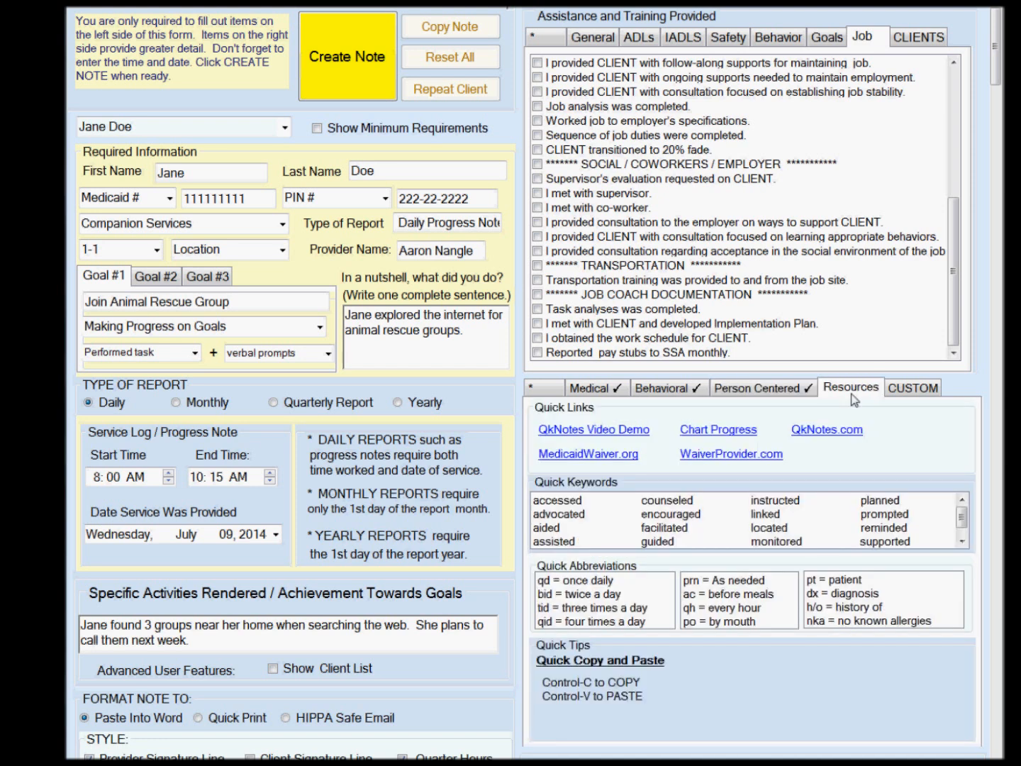
left_click(347, 90)
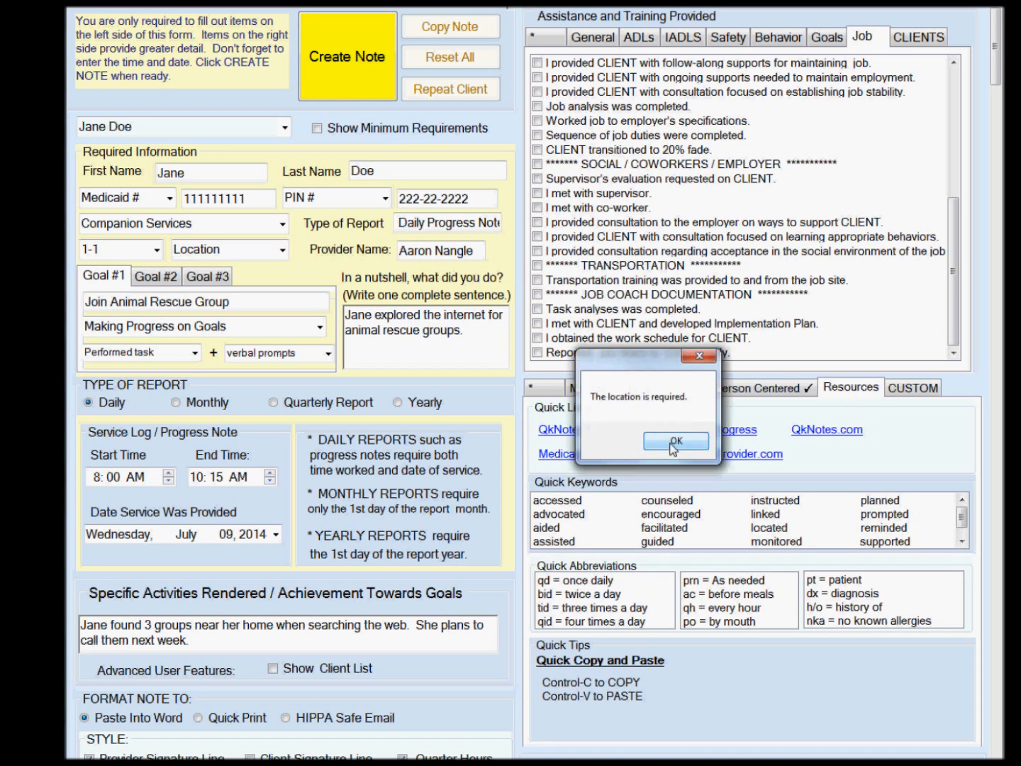
key("Return")
left_click(283, 250)
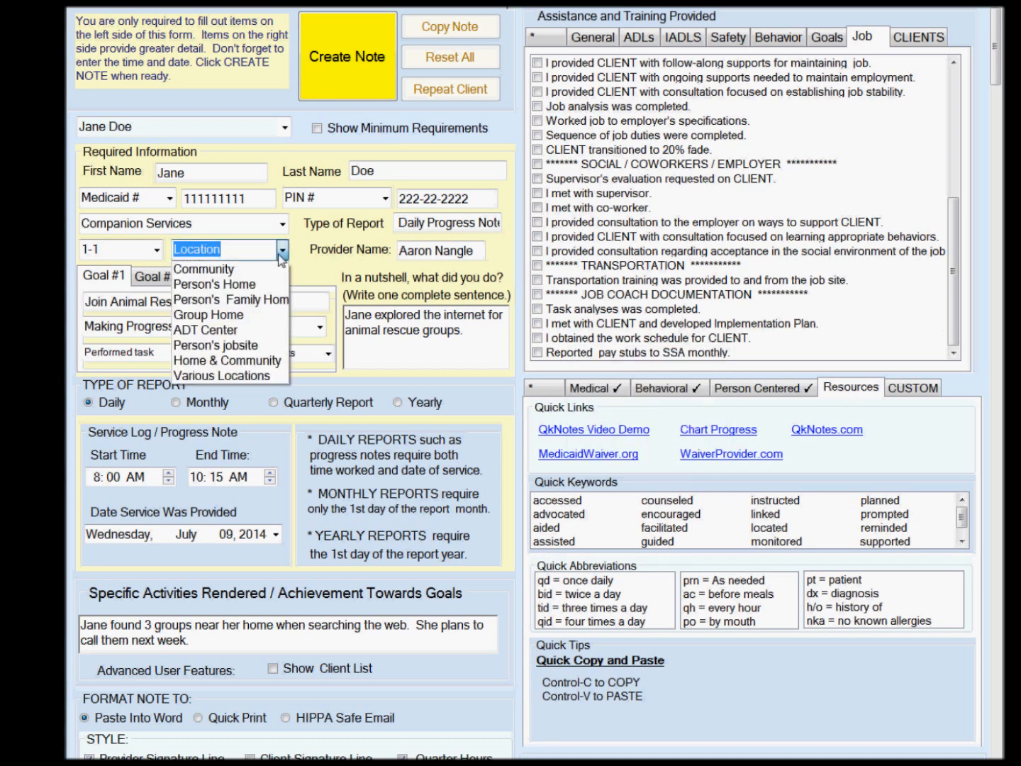
left_click(264, 284)
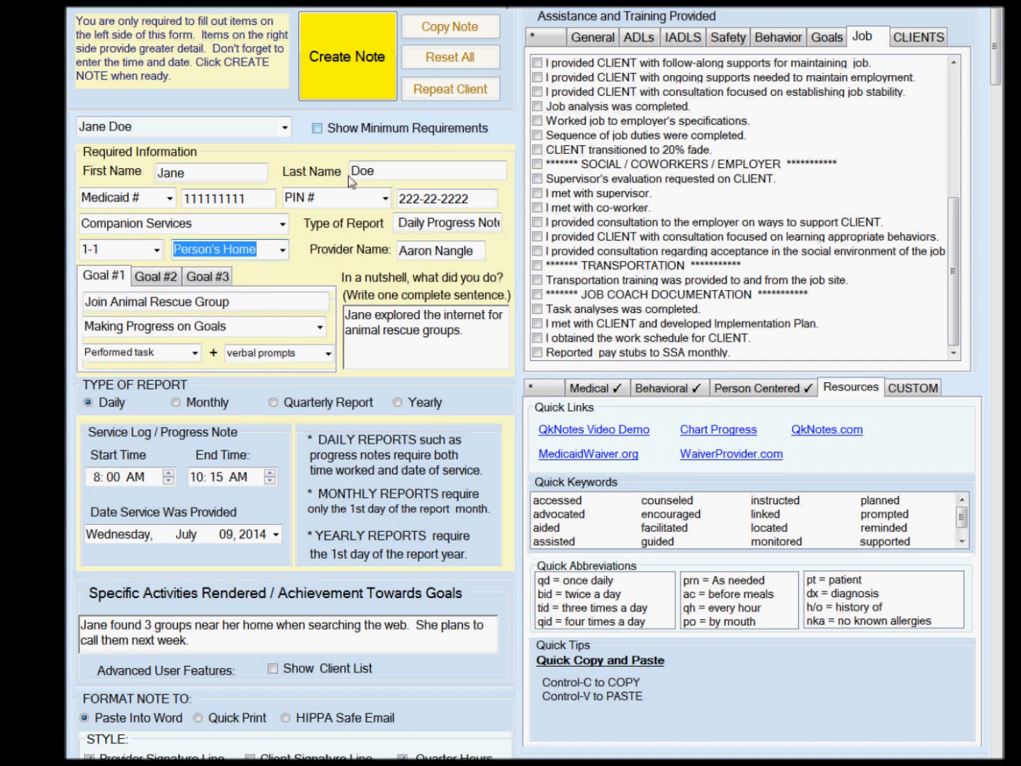
left_click(337, 91)
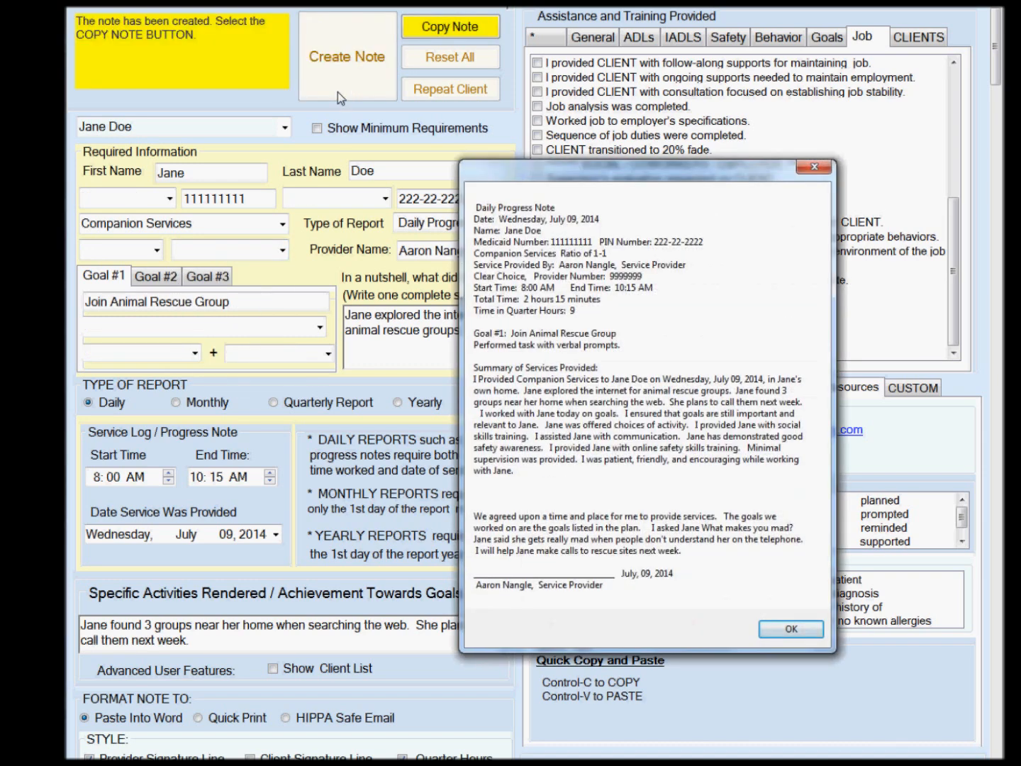
left_click(793, 629)
Copy the created note and paste it into the blank Microsoft Word document.
left_click(456, 33)
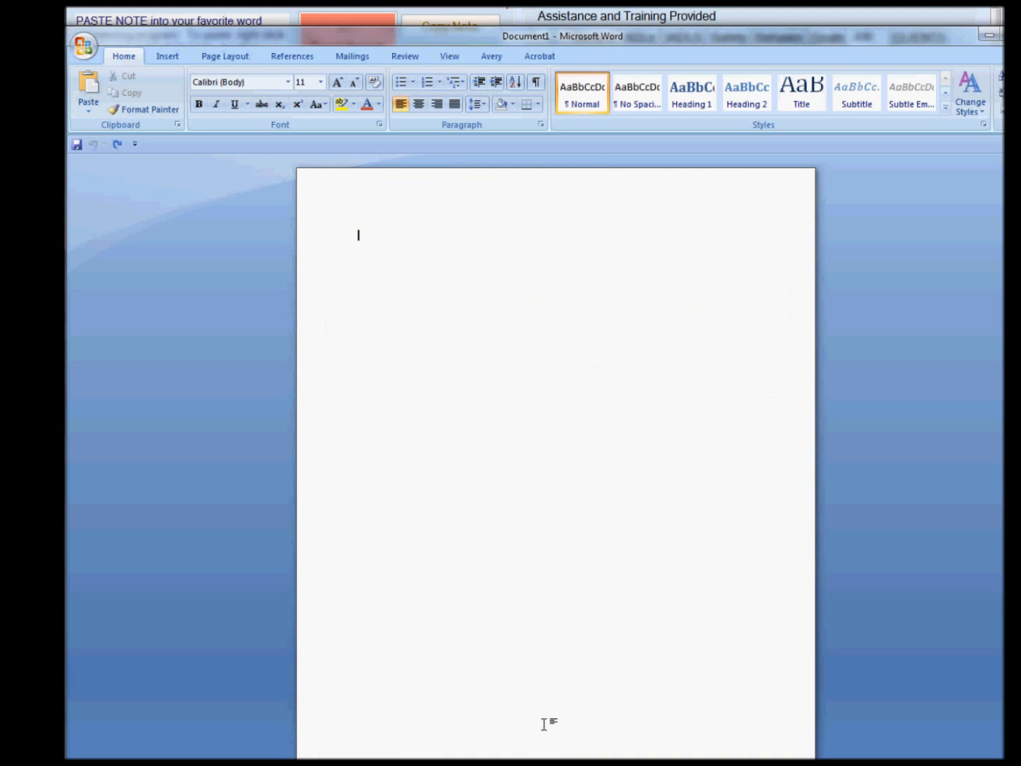
right_click(378, 272)
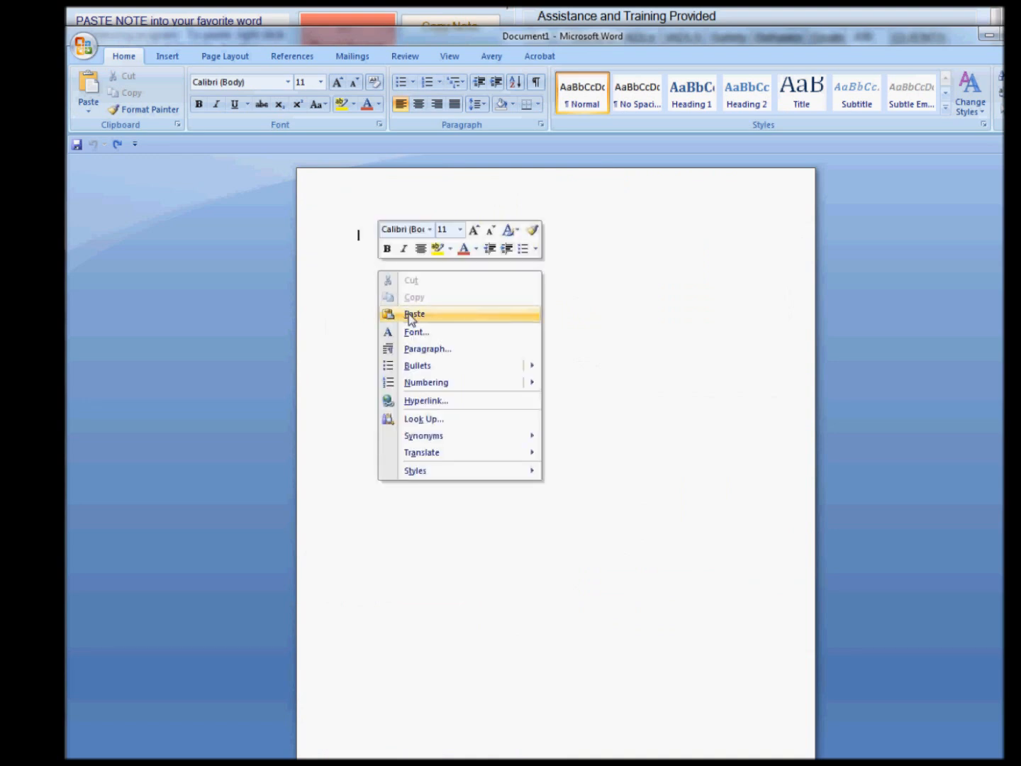
left_click(409, 314)
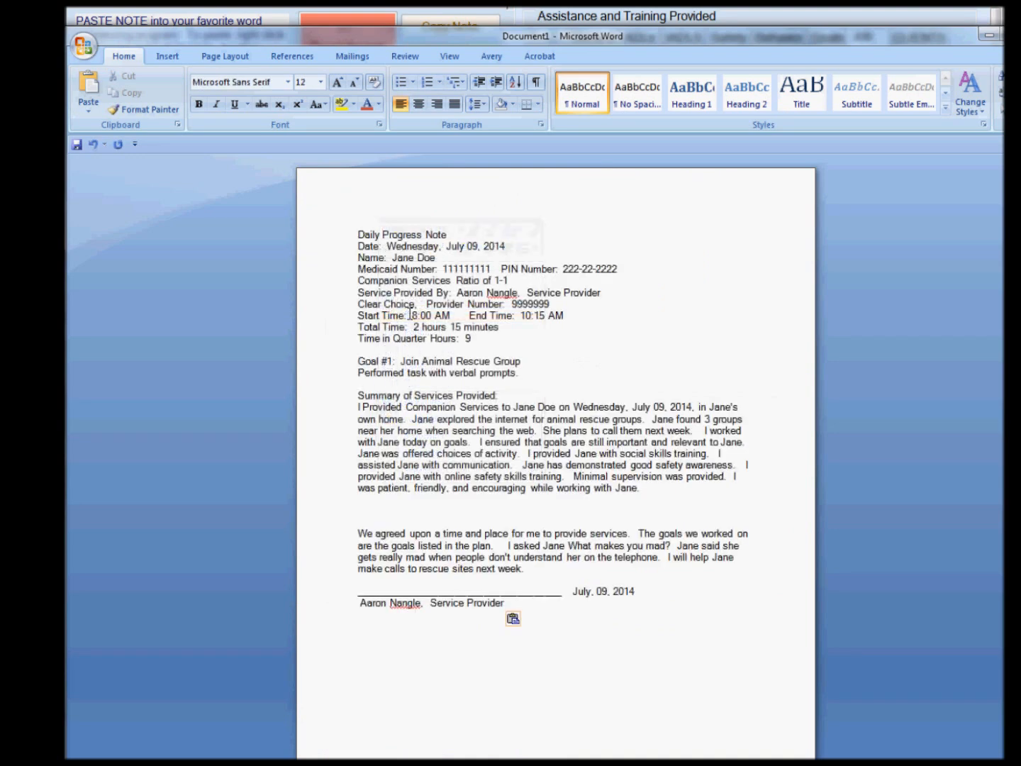
Delete the two extra blank lines after the first paragraph of the Summary of Services Provided.
left_click(685, 492)
key("Delete")
key("Delete")
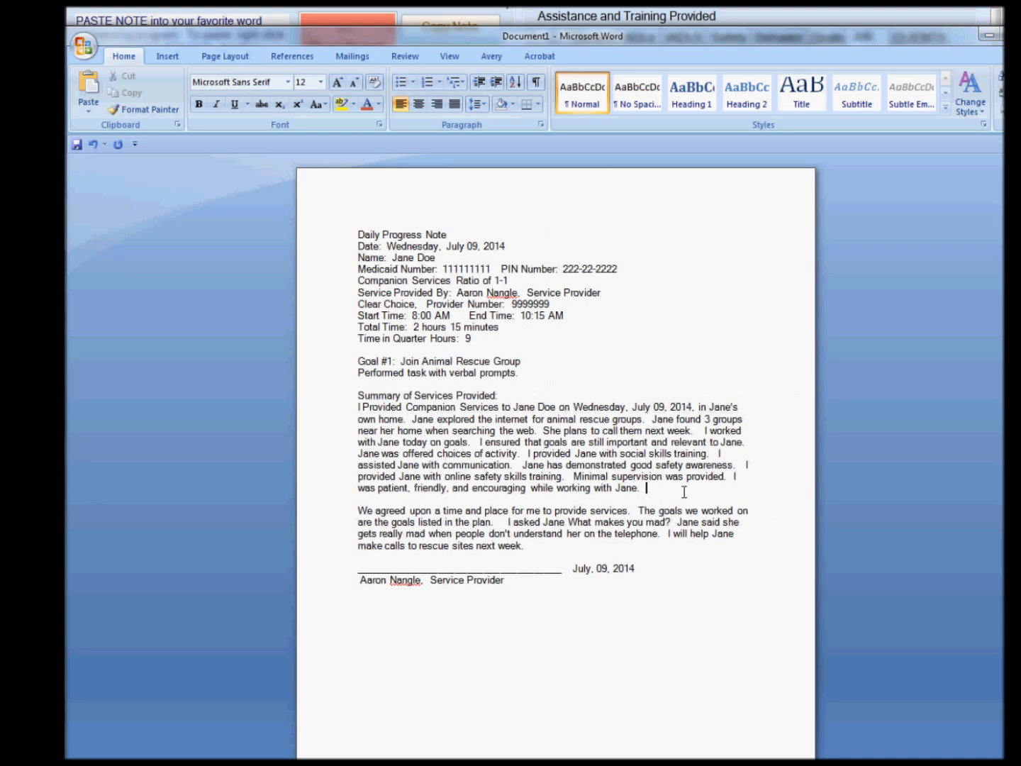